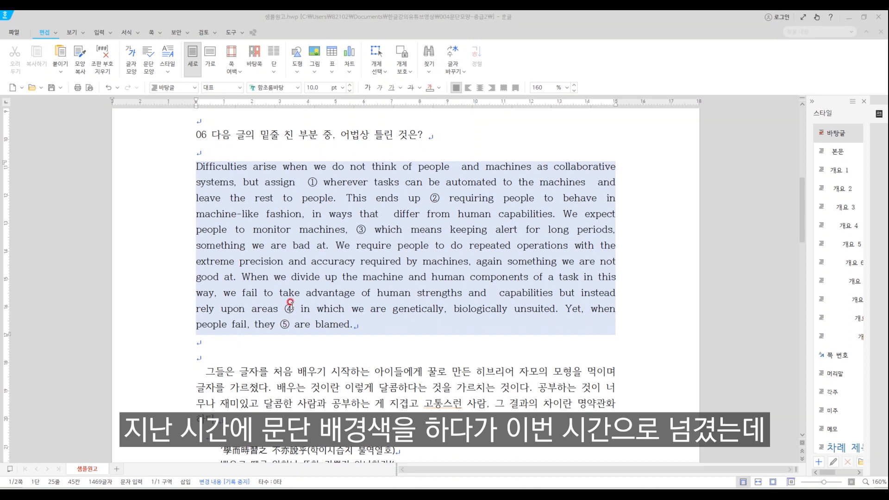
Give the English paragraph beginning "Difficulties arise" a light blue background fill in its paragraph shape settings.
{"action": "left_click", "coordinate": [306, 277]}
{"action": "key", "text": "Escape"}
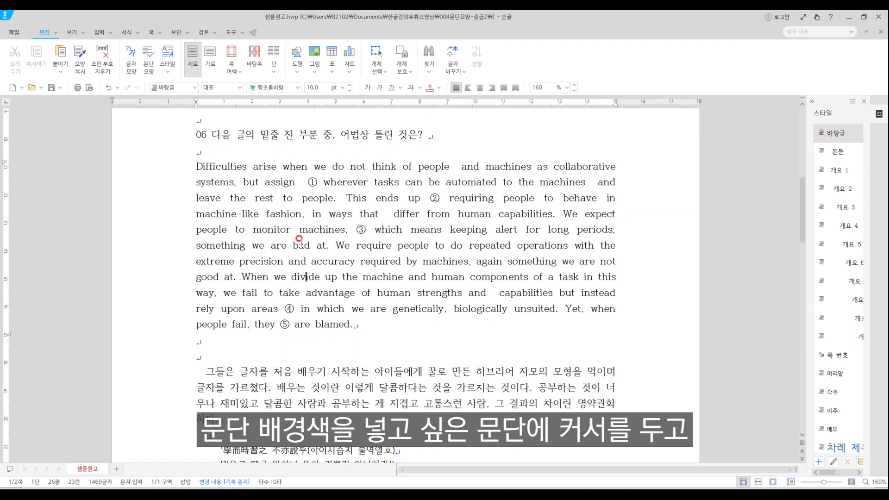
{"action": "left_click", "coordinate": [276, 214]}
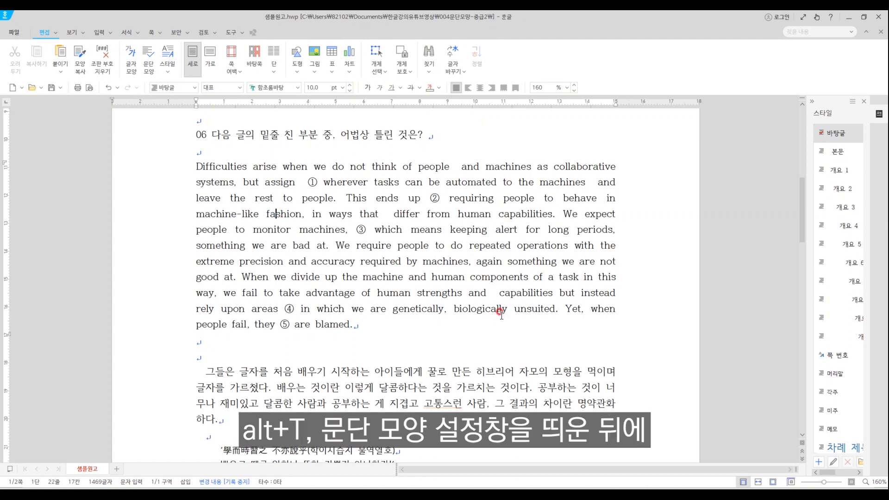
{"action": "key", "text": "alt+t"}
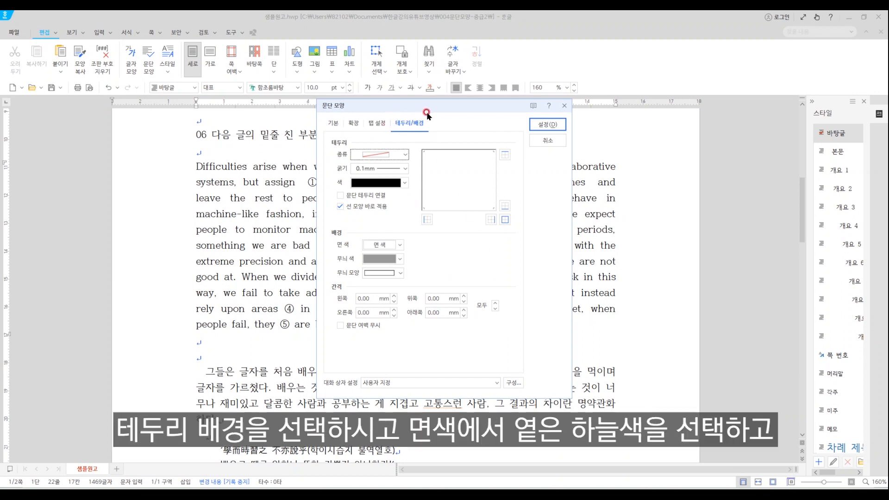
{"action": "left_click", "coordinate": [400, 246]}
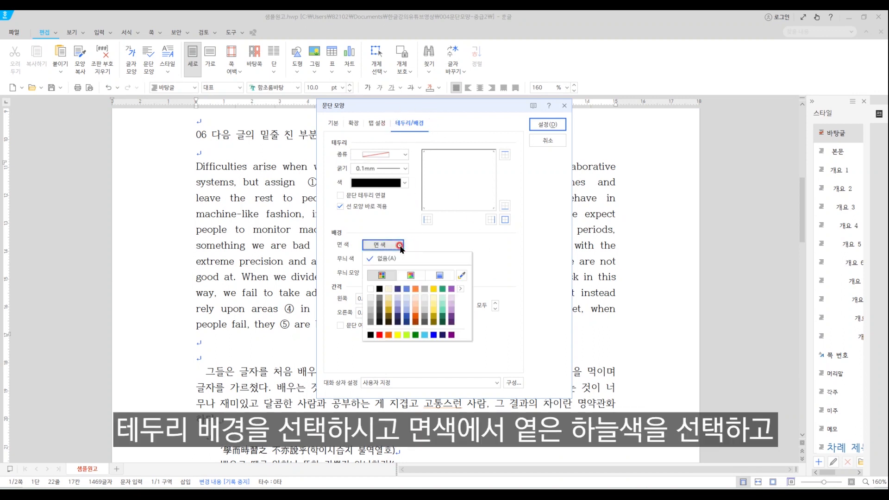
{"action": "left_click", "coordinate": [407, 299]}
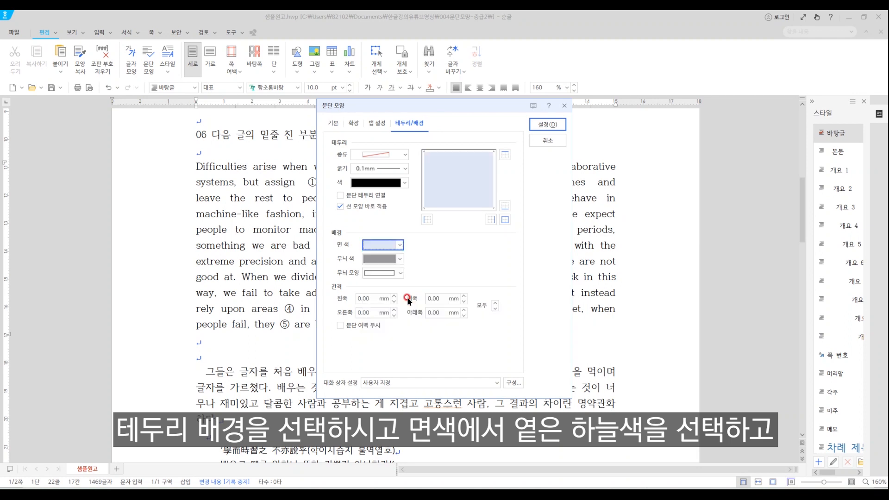
{"action": "left_click", "coordinate": [547, 125]}
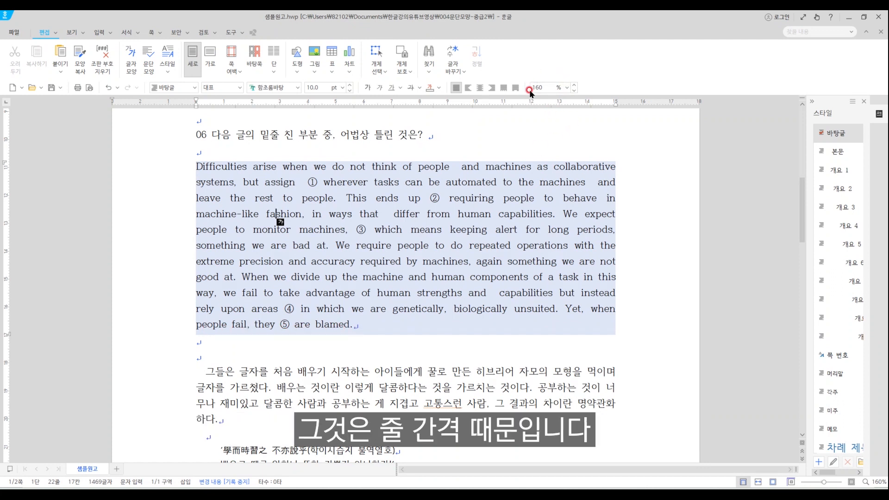
{"action": "left_click_drag", "start_coordinate": [217, 325], "coordinate": [342, 323]}
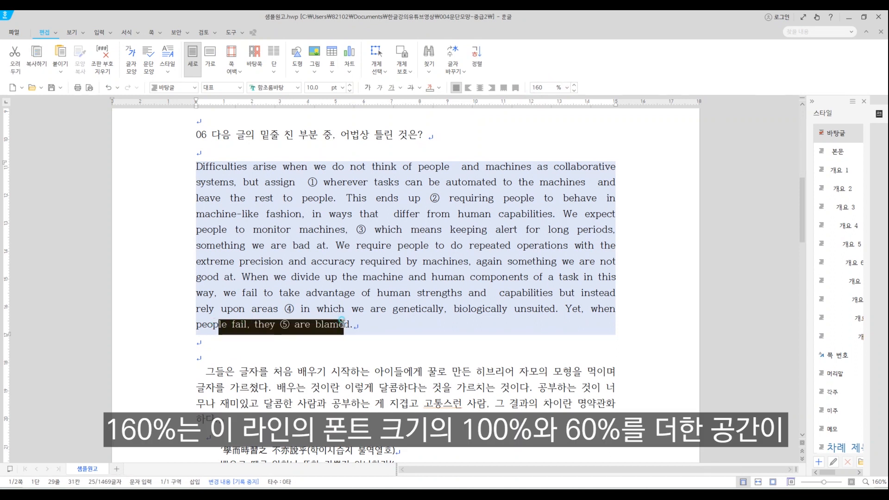
{"action": "left_click", "coordinate": [343, 323]}
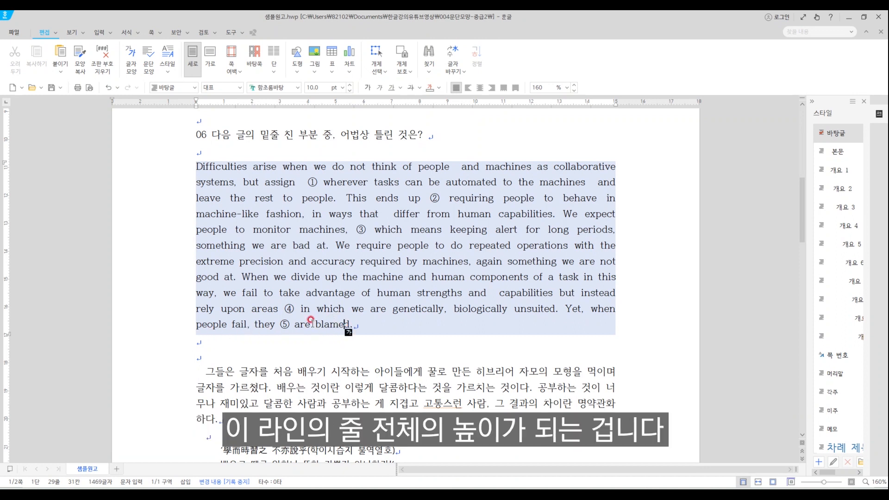
{"action": "left_click_drag", "start_coordinate": [241, 327], "coordinate": [419, 326]}
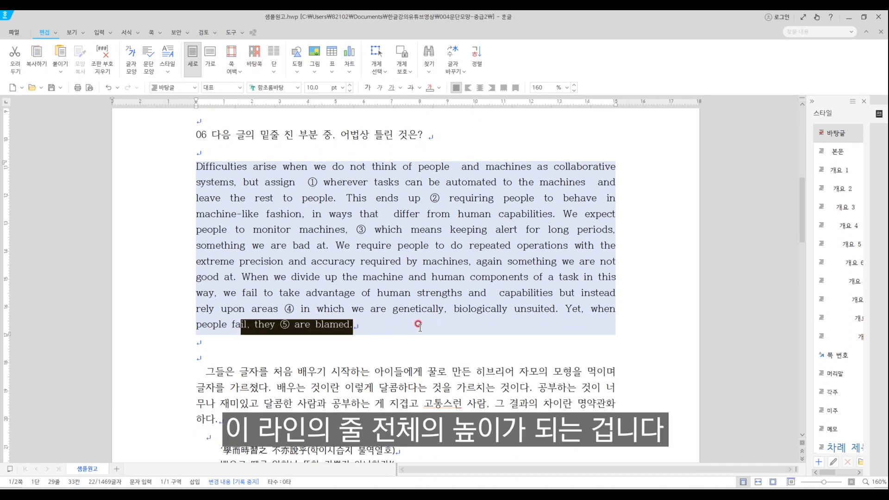
{"action": "left_click", "coordinate": [341, 330]}
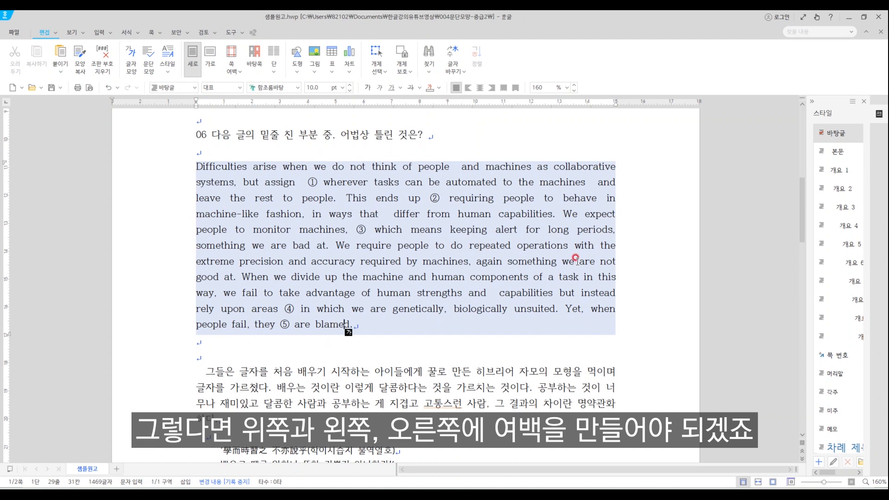
Set the shaded English paragraph's border/background spacing to 2 mm on the left, right and top.
{"action": "left_click", "coordinate": [453, 252]}
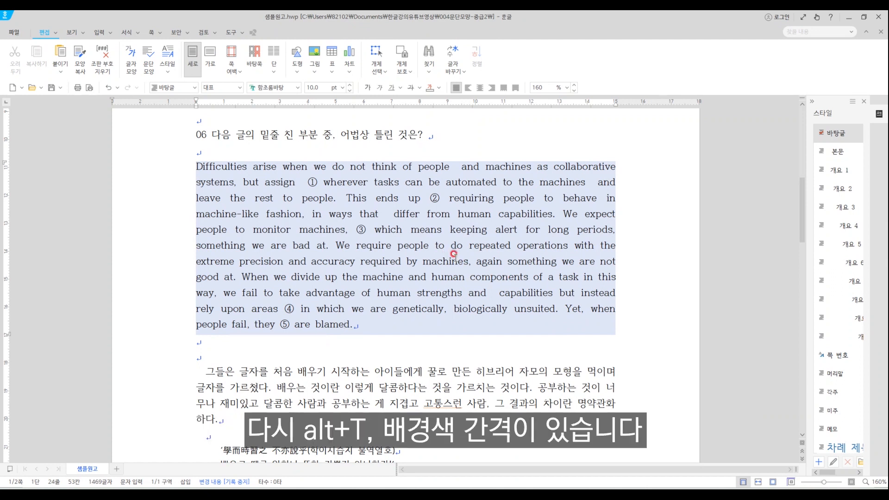
{"action": "key", "text": "alt+t"}
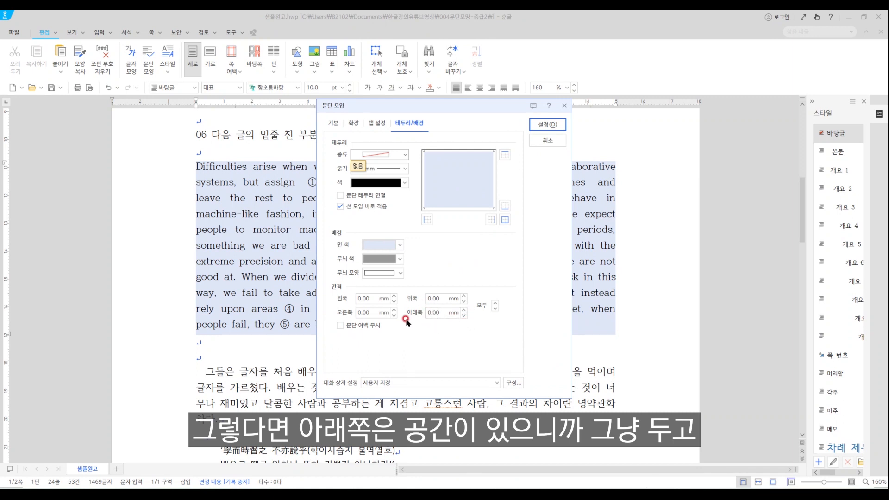
{"action": "left_click", "coordinate": [394, 296]}
{"action": "left_click", "coordinate": [394, 296]}
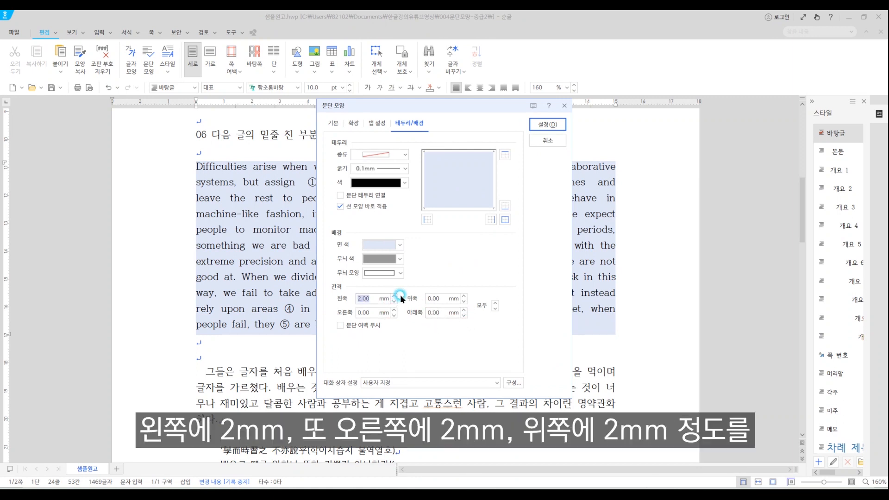
{"action": "left_click", "coordinate": [393, 309]}
{"action": "left_click", "coordinate": [393, 309]}
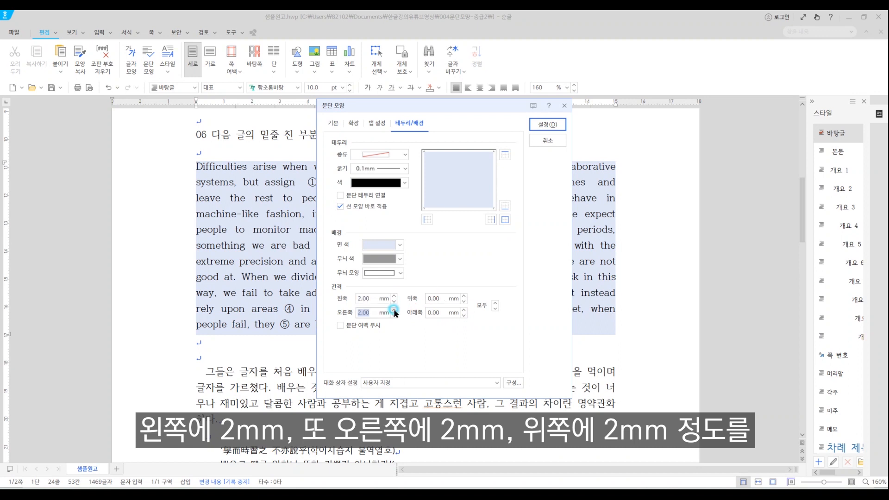
{"action": "left_click", "coordinate": [463, 296]}
{"action": "left_click", "coordinate": [463, 296]}
{"action": "left_click", "coordinate": [559, 124]}
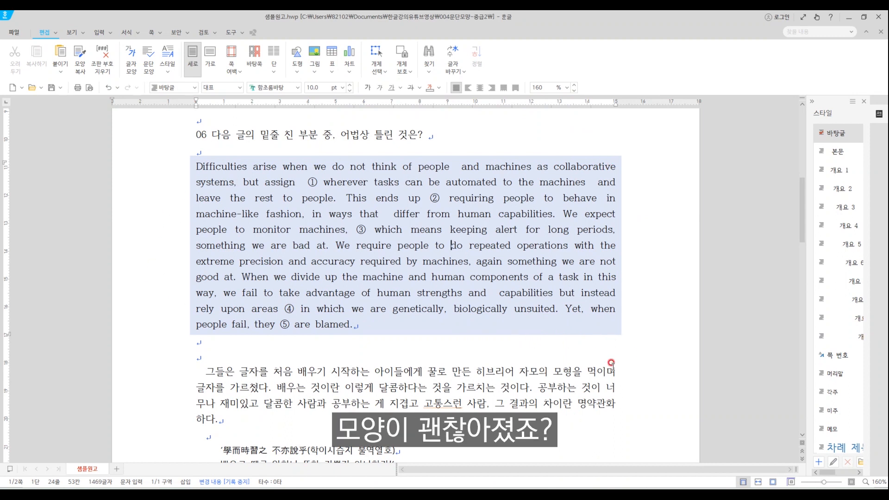
{"action": "scroll", "coordinate": [611, 363], "scroll_direction": "up", "scroll_amount": 1}
{"action": "scroll", "coordinate": [299, 350], "scroll_direction": "down", "scroll_amount": 1}
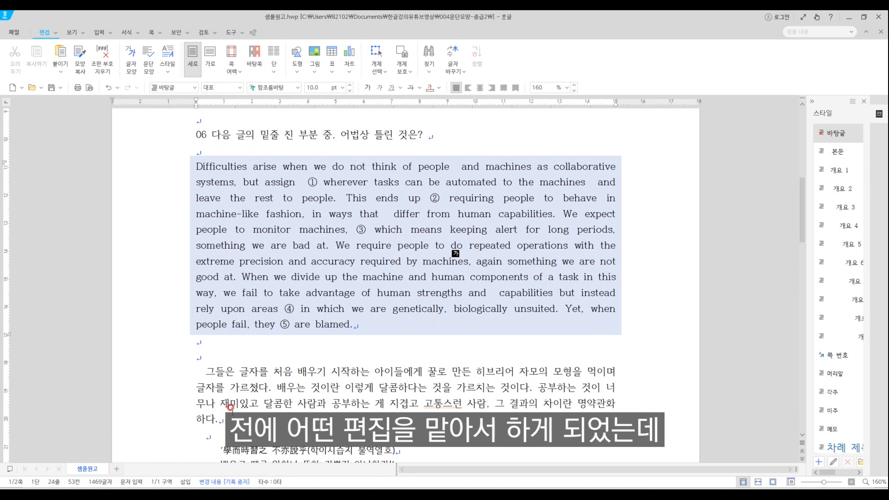
{"action": "left_click", "coordinate": [206, 167]}
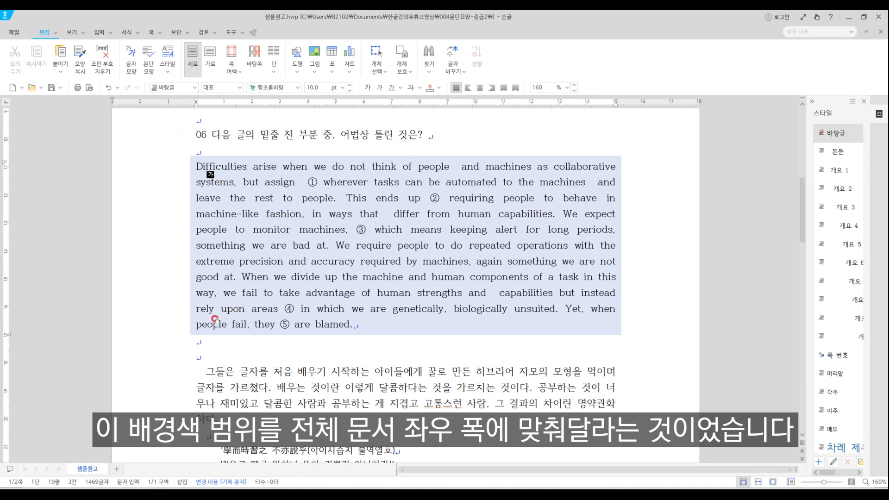
Reset all border/background spacing values of the shaded English paragraph to 0 mm.
{"action": "left_click", "coordinate": [240, 292]}
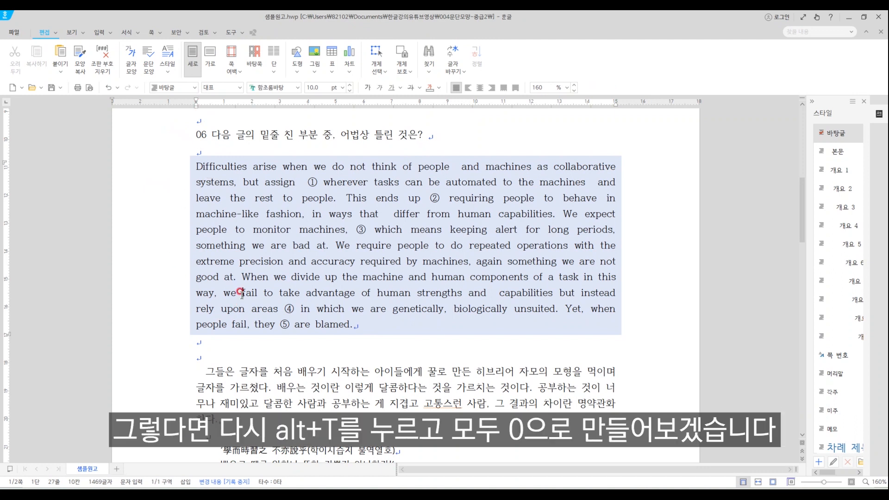
{"action": "key", "text": "alt+t"}
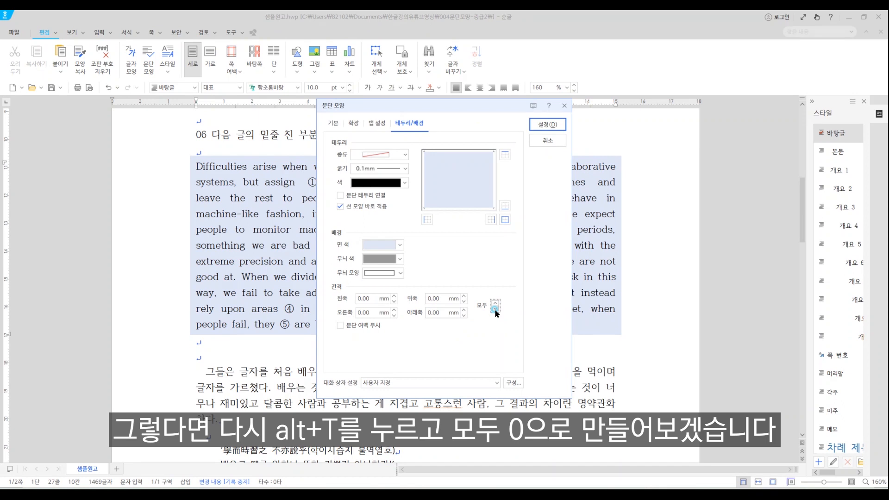
{"action": "left_click", "coordinate": [546, 124]}
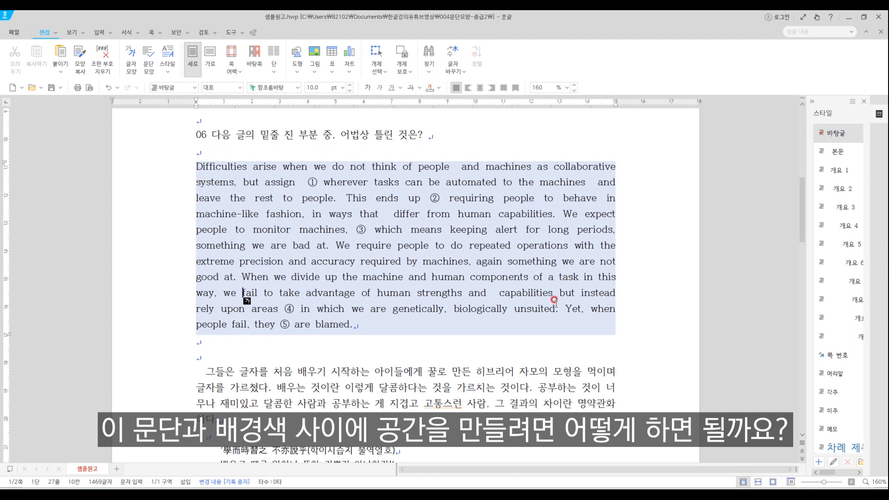
Set only the top border/background spacing of the shaded English paragraph to 2 mm.
{"action": "key", "text": "alt+t"}
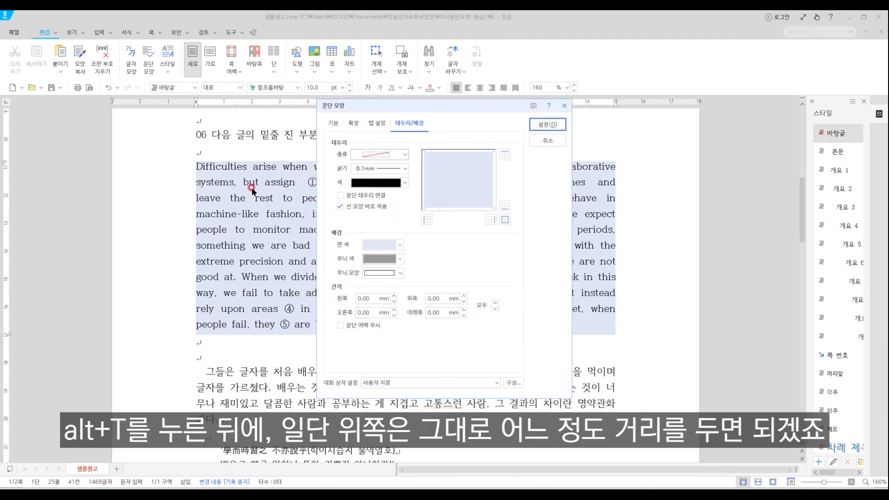
{"action": "left_click", "coordinate": [464, 296]}
{"action": "left_click", "coordinate": [464, 296]}
{"action": "left_click", "coordinate": [547, 124]}
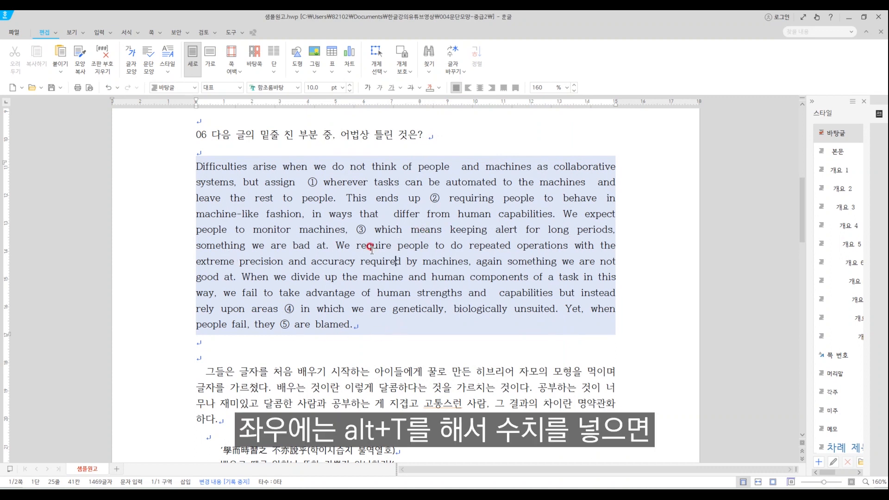
{"action": "key", "text": "alt+t"}
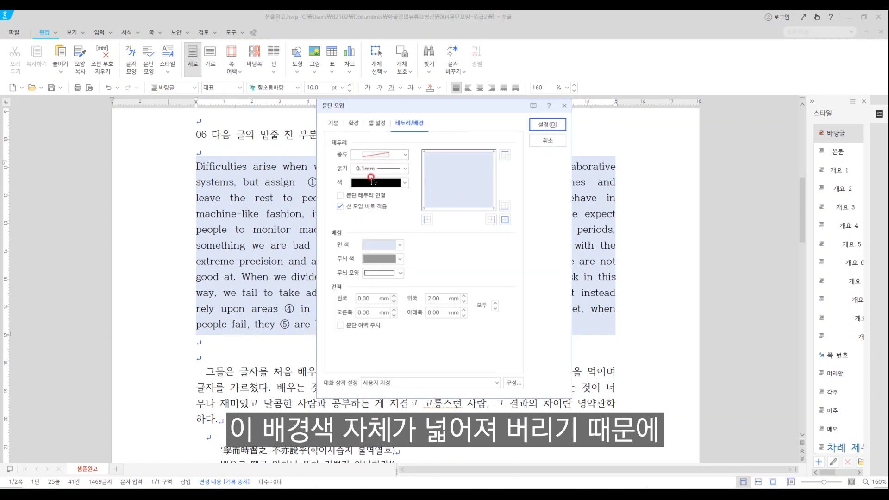
{"action": "left_click", "coordinate": [550, 142]}
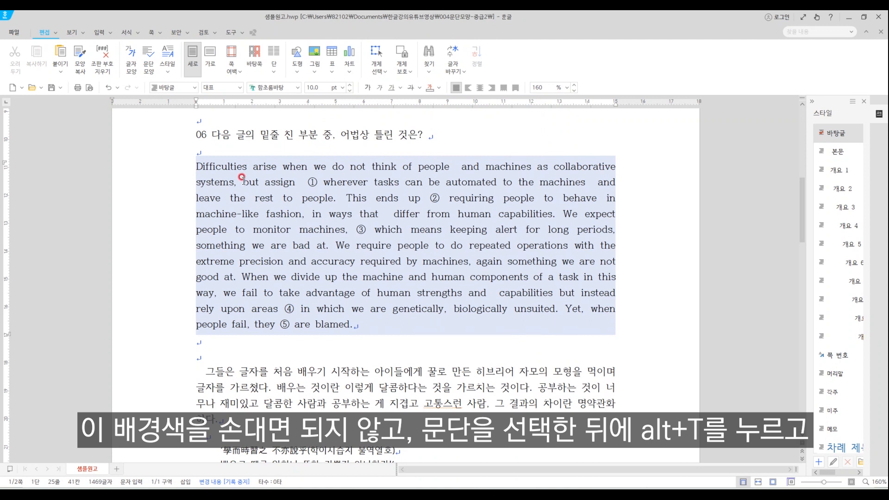
{"action": "left_click_drag", "start_coordinate": [264, 184], "coordinate": [311, 227]}
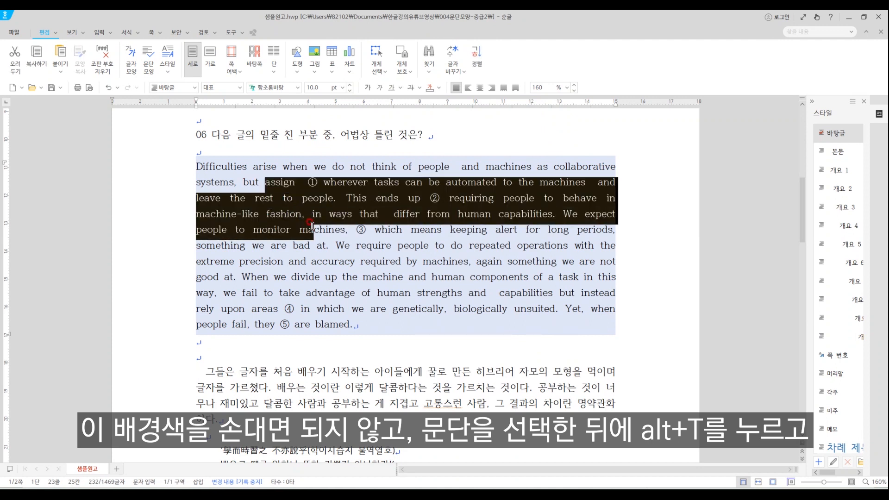
{"action": "key", "text": "alt+t"}
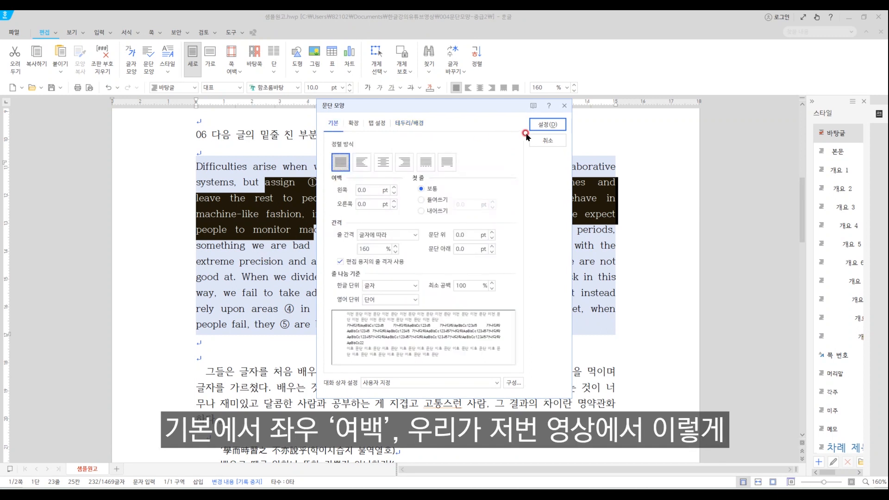
{"action": "left_click", "coordinate": [544, 141]}
{"action": "scroll", "coordinate": [386, 192], "scroll_direction": "down", "scroll_amount": 3}
{"action": "scroll", "coordinate": [385, 192], "scroll_direction": "down", "scroll_amount": 6}
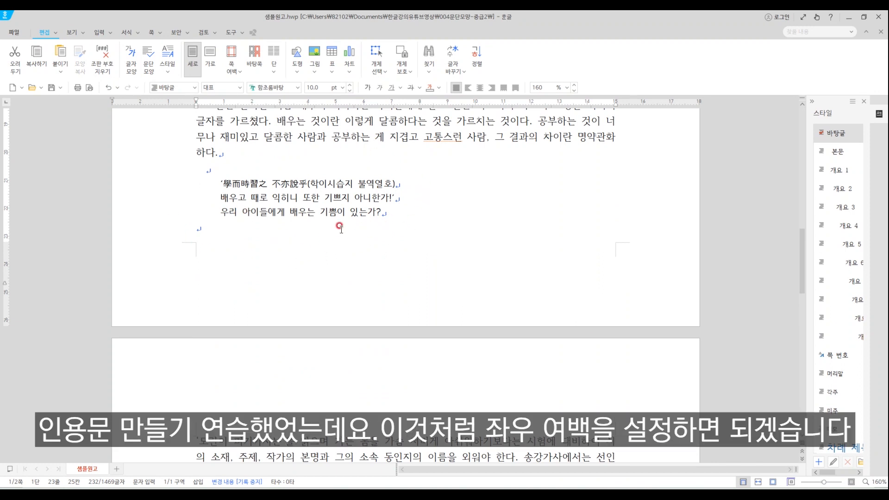
{"action": "scroll", "coordinate": [407, 226], "scroll_direction": "up", "scroll_amount": 6}
{"action": "scroll", "coordinate": [409, 227], "scroll_direction": "up", "scroll_amount": 2}
Switch the shaded English paragraph's left and right margin units to millimetres and set both margins to 2 mm.
{"action": "left_click", "coordinate": [297, 153]}
{"action": "left_click_drag", "start_coordinate": [283, 122], "coordinate": [348, 282]}
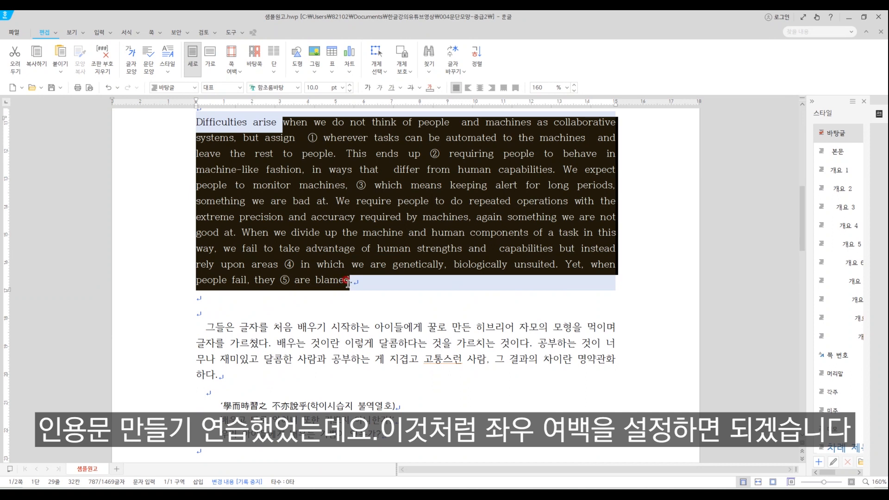
{"action": "key", "text": "alt+t"}
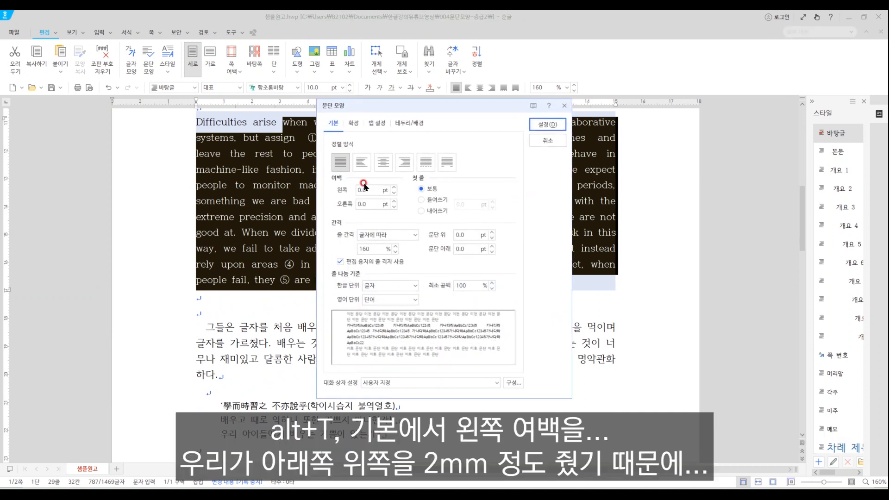
{"action": "double_click", "coordinate": [366, 191]}
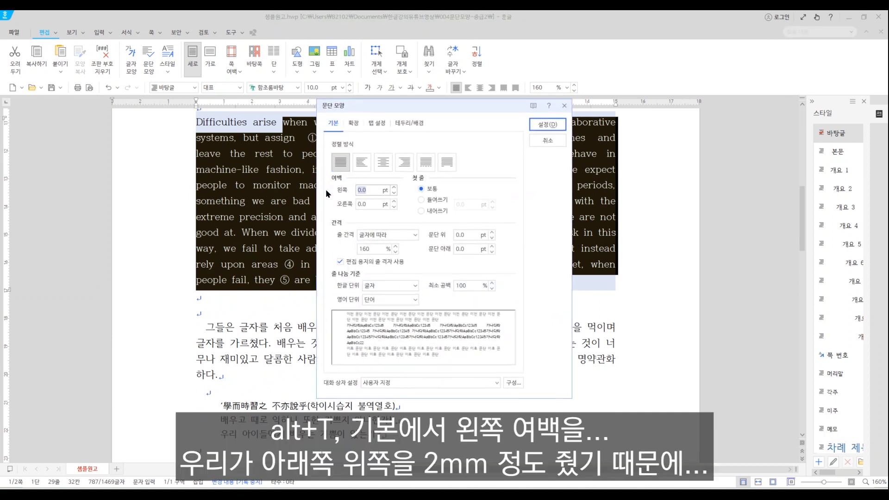
{"action": "left_click", "coordinate": [384, 193]}
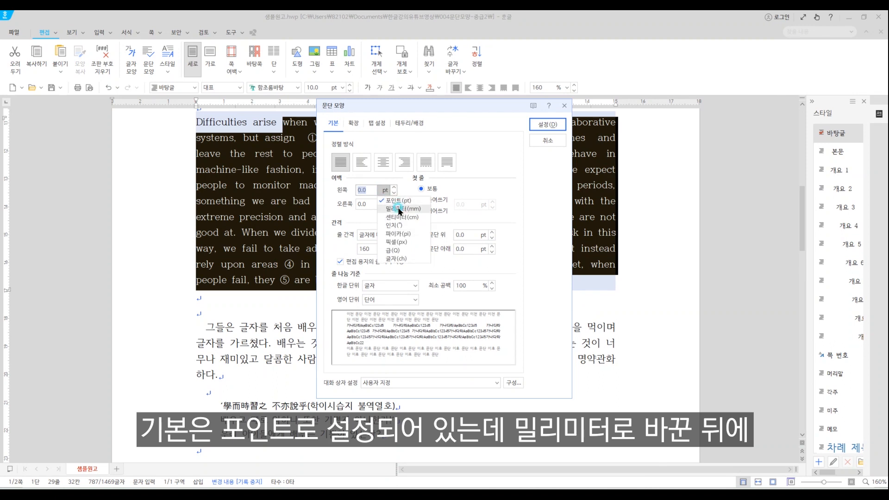
{"action": "left_click", "coordinate": [397, 207]}
{"action": "type", "text": "2"}
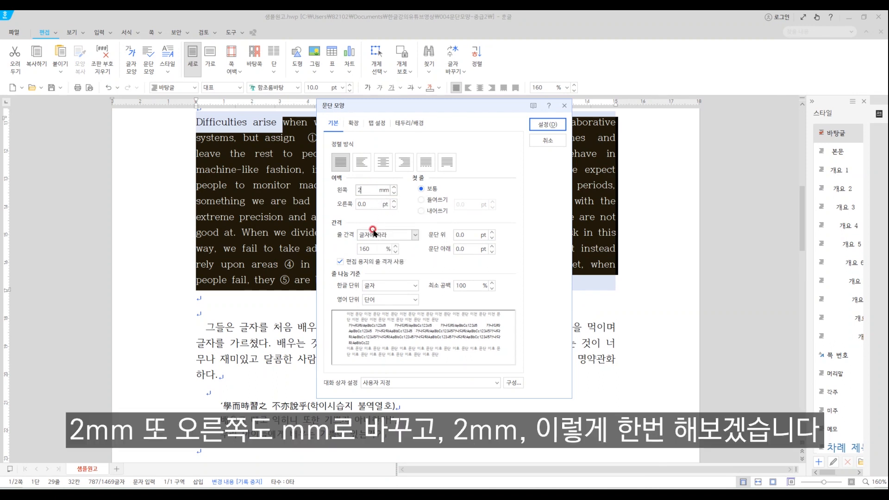
{"action": "left_click", "coordinate": [385, 204]}
{"action": "left_click", "coordinate": [384, 222]}
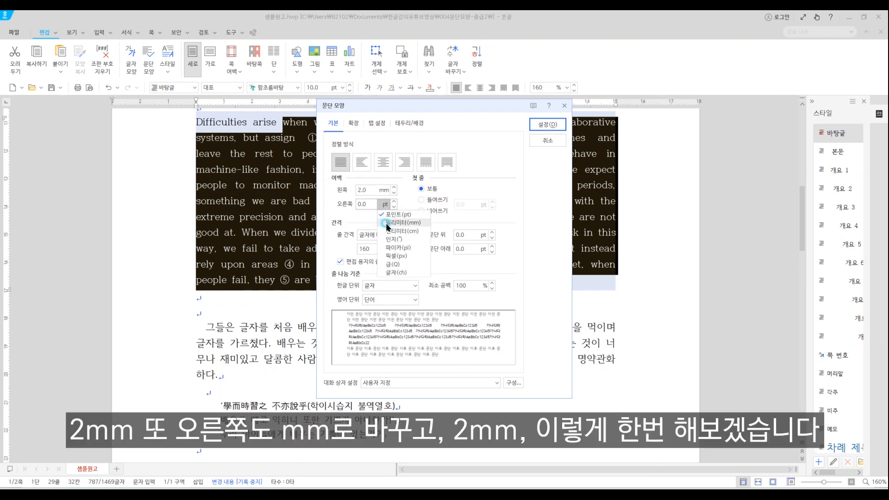
{"action": "type", "text": "2"}
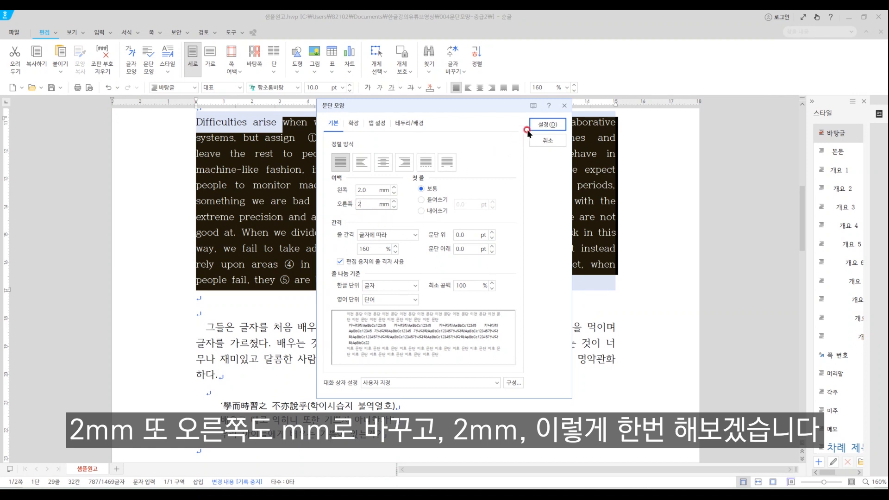
{"action": "left_click", "coordinate": [543, 124]}
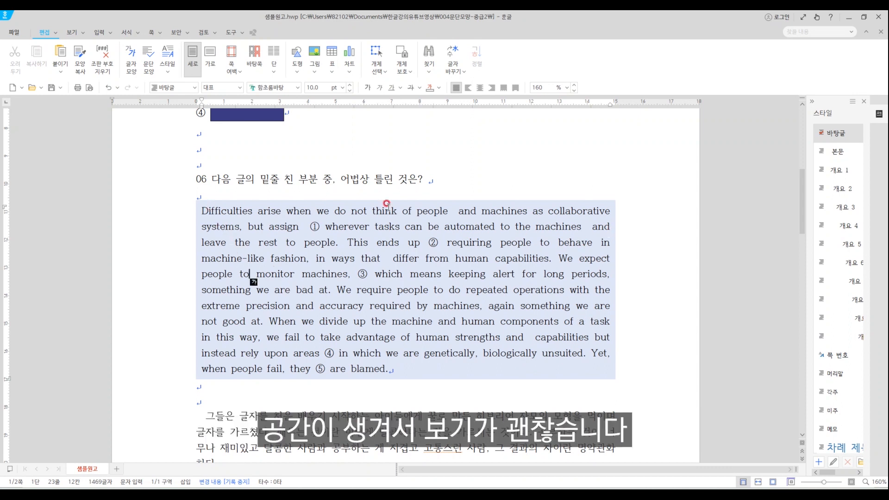
Review the shaded English paragraph's border and background settings without changing them.
{"action": "left_click", "coordinate": [411, 369]}
{"action": "key", "text": "alt+t"}
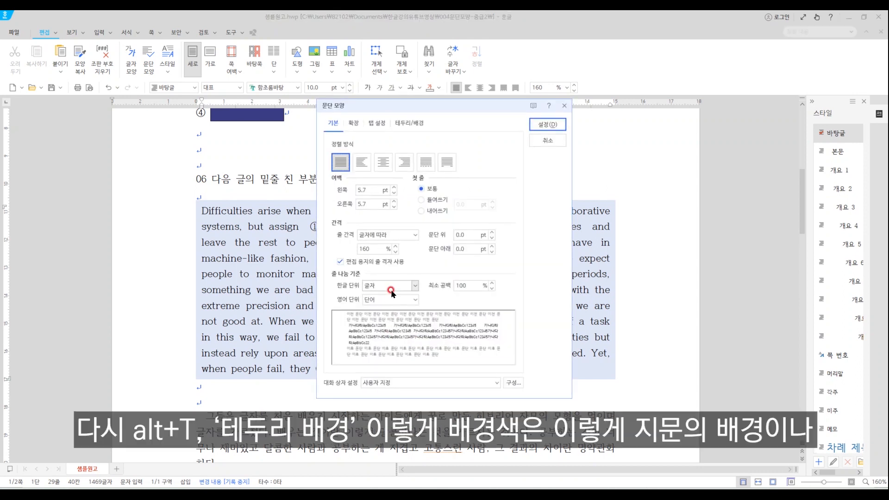
{"action": "left_click", "coordinate": [408, 125]}
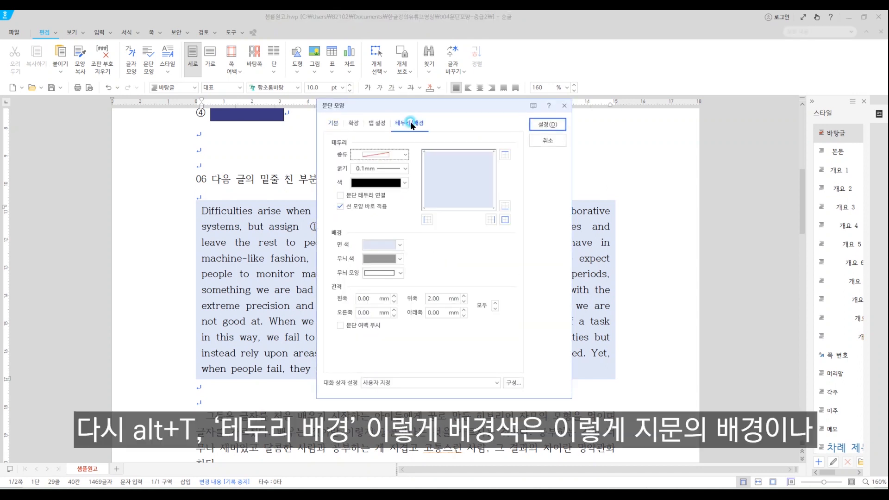
{"action": "left_click", "coordinate": [547, 140]}
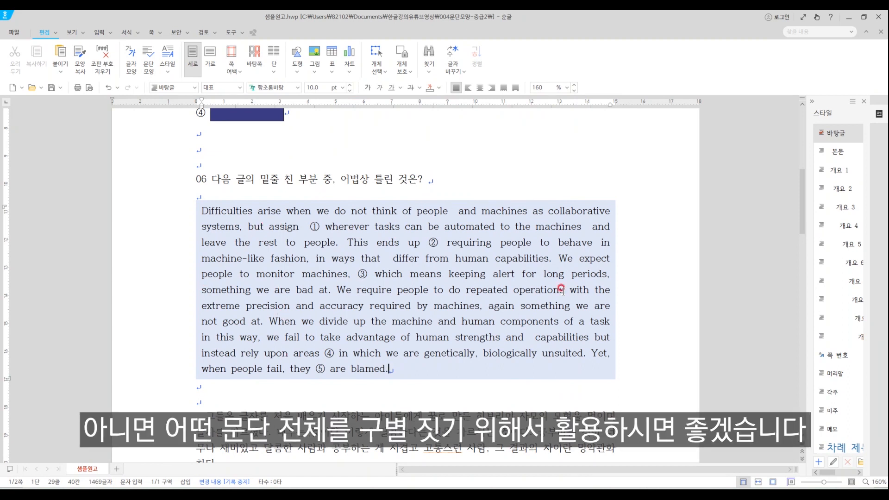
Examine the page layout and the space around the shaded English passage and the Korean text that follows it.
{"action": "left_click", "coordinate": [245, 257]}
{"action": "scroll", "coordinate": [315, 346], "scroll_direction": "down", "scroll_amount": 1}
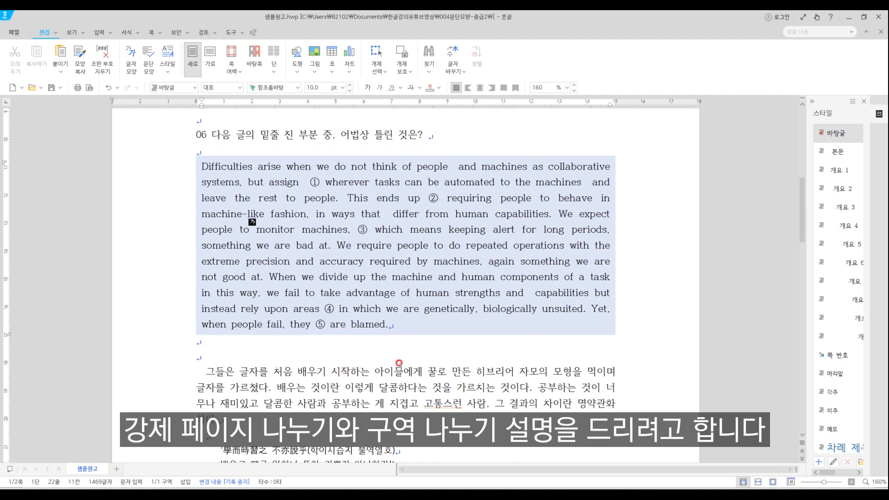
{"action": "scroll", "coordinate": [377, 296], "scroll_direction": "down", "scroll_amount": 2}
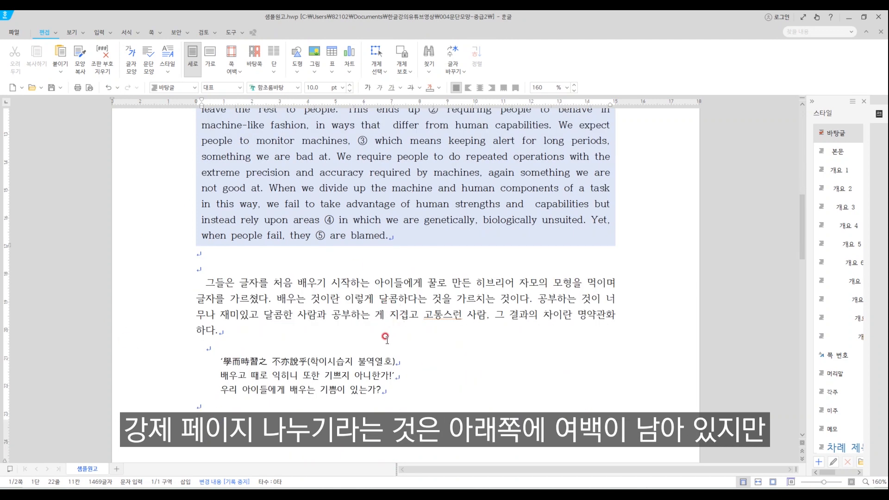
{"action": "scroll", "coordinate": [389, 334], "scroll_direction": "up", "scroll_amount": 3}
{"action": "scroll", "coordinate": [307, 342], "scroll_direction": "down", "scroll_amount": 12}
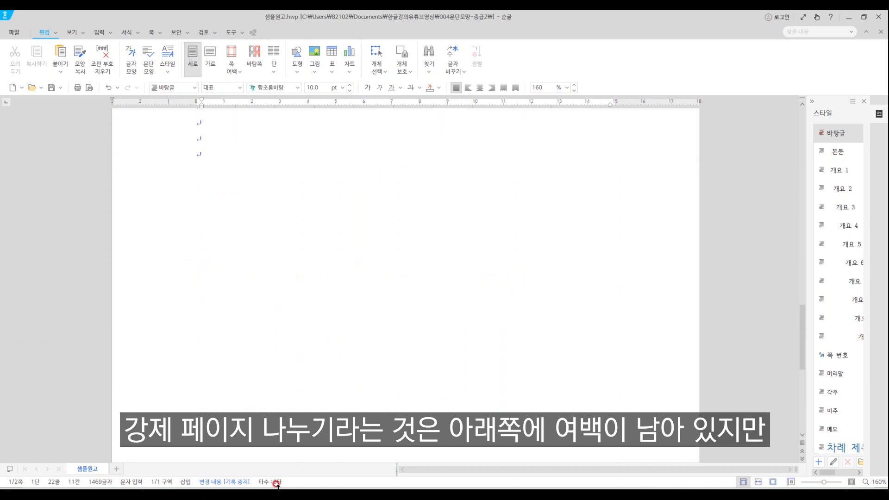
{"action": "scroll", "coordinate": [389, 260], "scroll_direction": "up", "scroll_amount": 10}
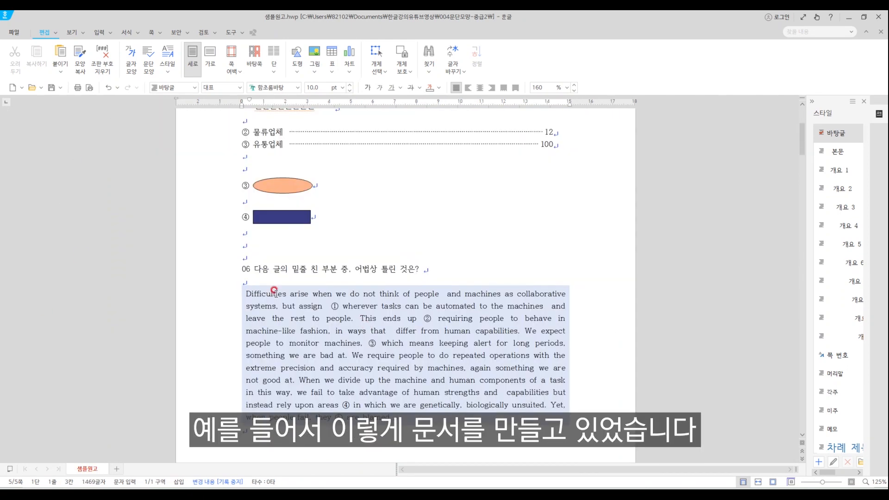
{"action": "scroll", "coordinate": [342, 317], "scroll_direction": "down", "scroll_amount": 1}
{"action": "scroll", "coordinate": [254, 307], "scroll_direction": "down", "scroll_amount": 7}
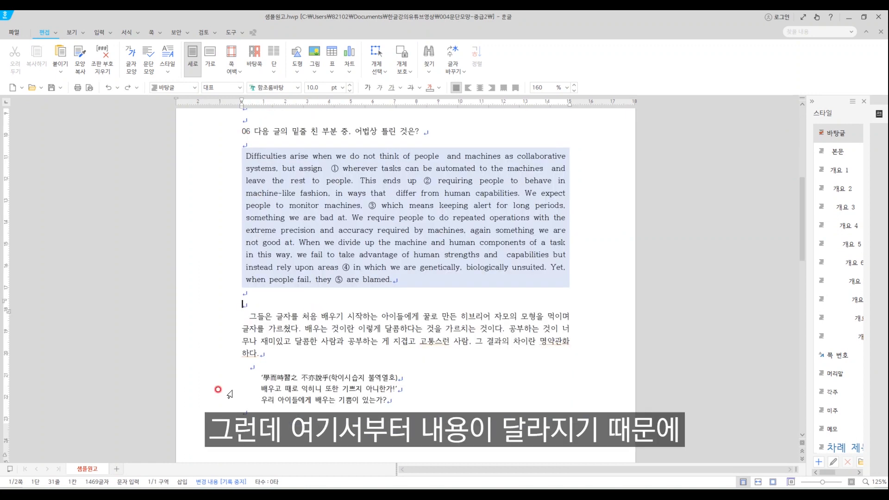
Push the Korean paragraph beginning "그들은 글자를" onto the next page by adding blank lines after the shaded English passage.
{"action": "left_click", "coordinate": [431, 344]}
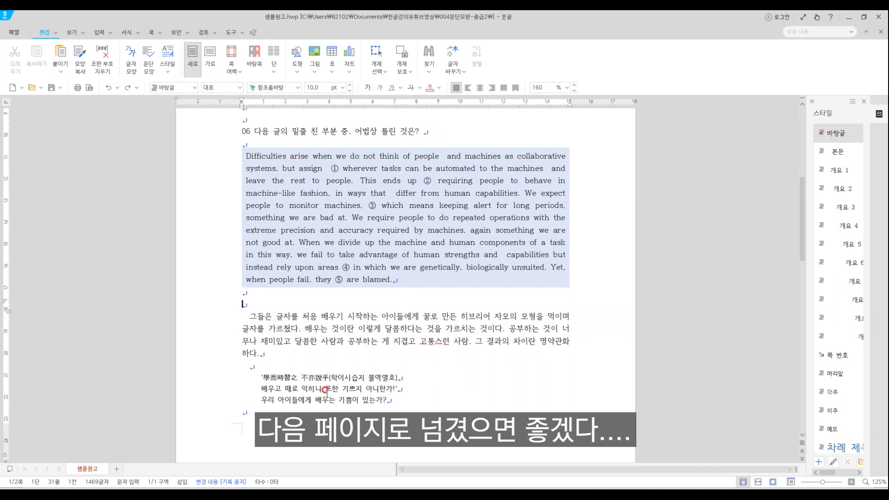
{"action": "key", "text": "Down"}
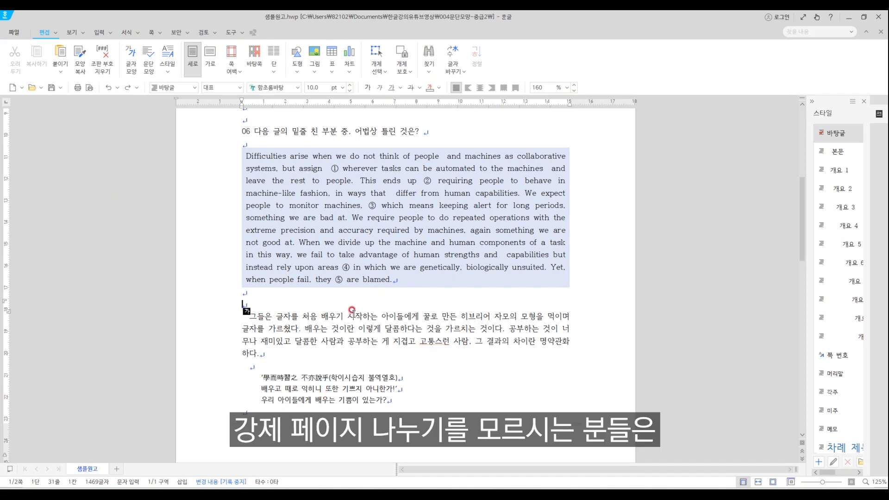
{"action": "scroll", "coordinate": [411, 291], "scroll_direction": "down", "scroll_amount": 1}
{"action": "key", "text": "Return"}
{"action": "key", "text": "Return"}
{"action": "key", "text": "Return"}
{"action": "key", "text": "Return"}
{"action": "key", "text": "Return"}
{"action": "key", "text": "Return"}
{"action": "key", "text": "Return"}
{"action": "key", "text": "Return"}
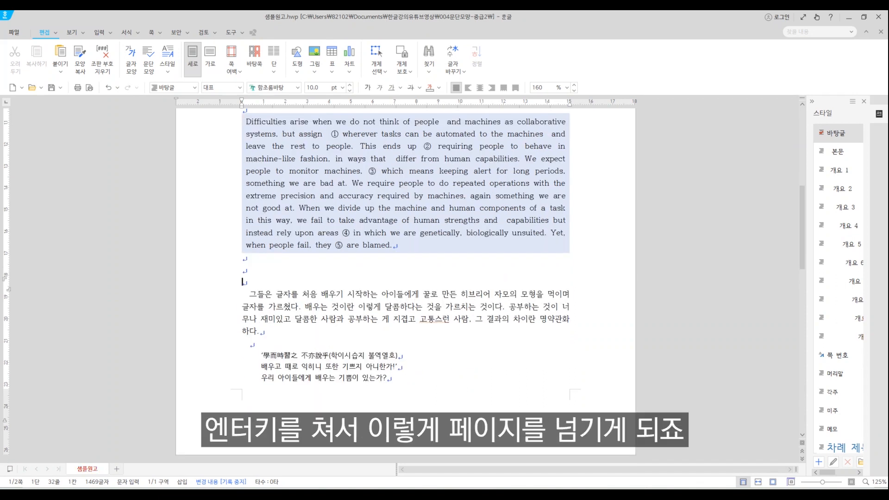
{"action": "key", "text": "Return"}
{"action": "key", "text": "Return"}
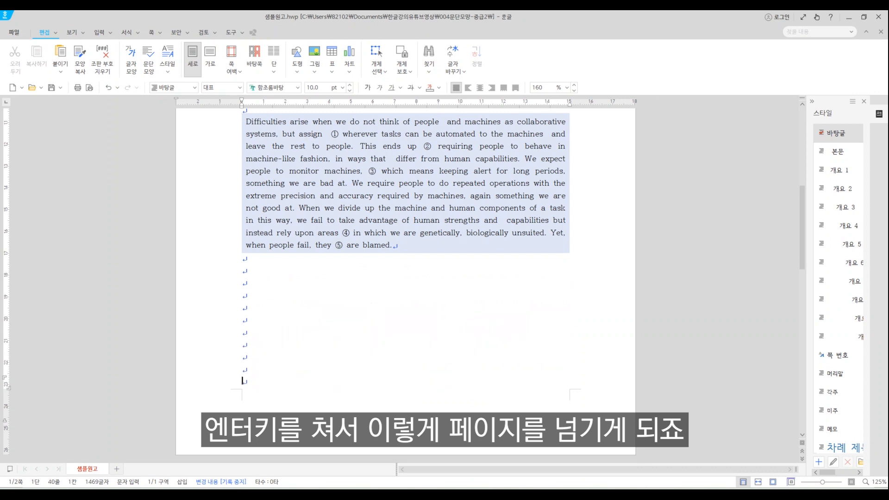
{"action": "scroll", "coordinate": [405, 277], "scroll_direction": "down", "scroll_amount": 4}
{"action": "scroll", "coordinate": [406, 277], "scroll_direction": "down", "scroll_amount": 2}
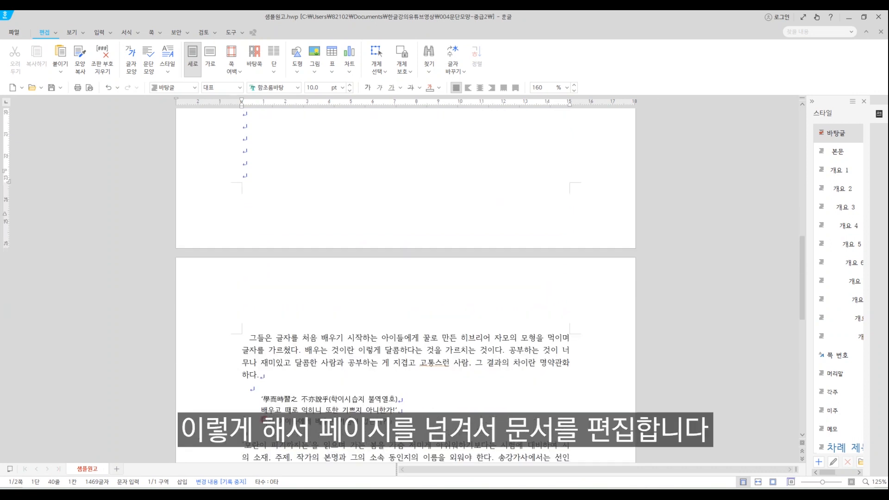
{"action": "left_click", "coordinate": [285, 376]}
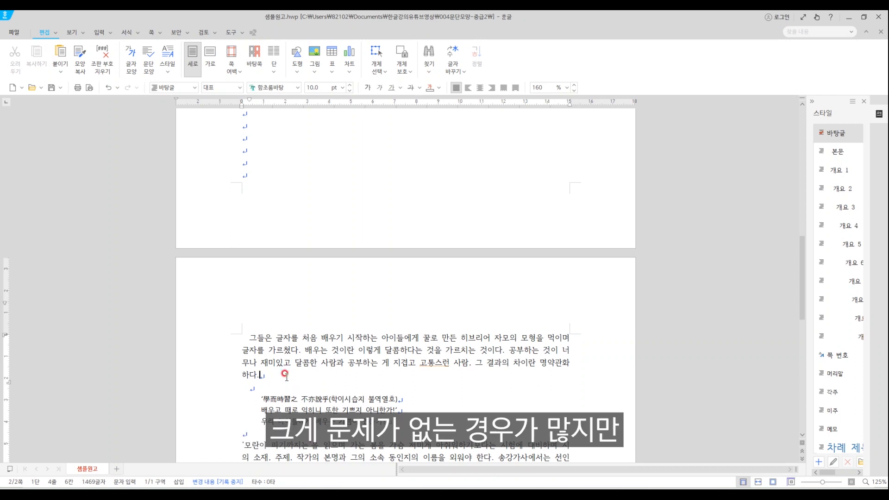
{"action": "scroll", "coordinate": [338, 384], "scroll_direction": "up", "scroll_amount": 3}
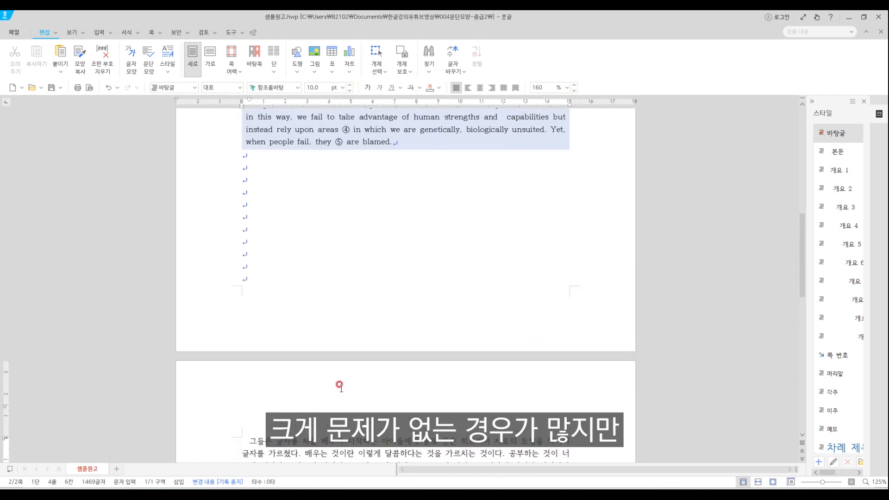
Delete the extra blank lines between the shaded English passage and the Korean paragraph, keeping two.
{"action": "left_click", "coordinate": [258, 160]}
{"action": "key", "text": "Delete"}
{"action": "key", "text": "Delete"}
{"action": "key", "text": "Delete"}
{"action": "key", "text": "Delete"}
{"action": "key", "text": "Delete"}
{"action": "key", "text": "Delete"}
{"action": "key", "text": "Delete"}
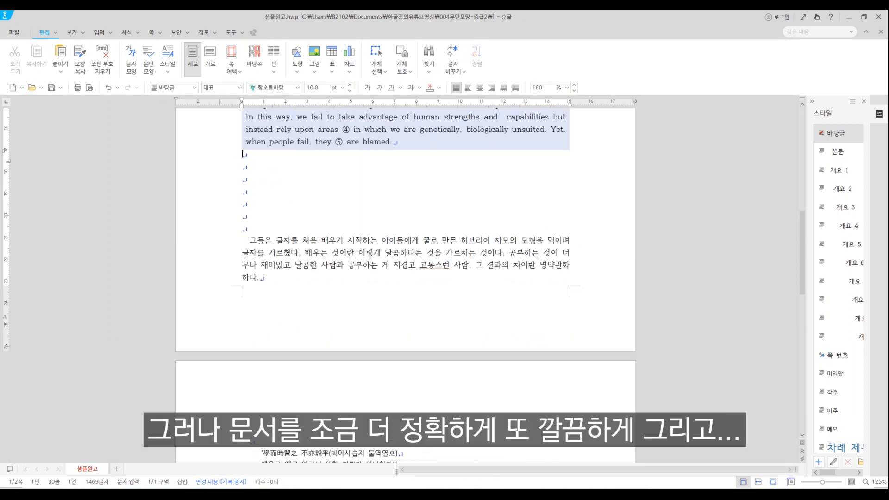
{"action": "key", "text": "Delete"}
{"action": "key", "text": "Delete"}
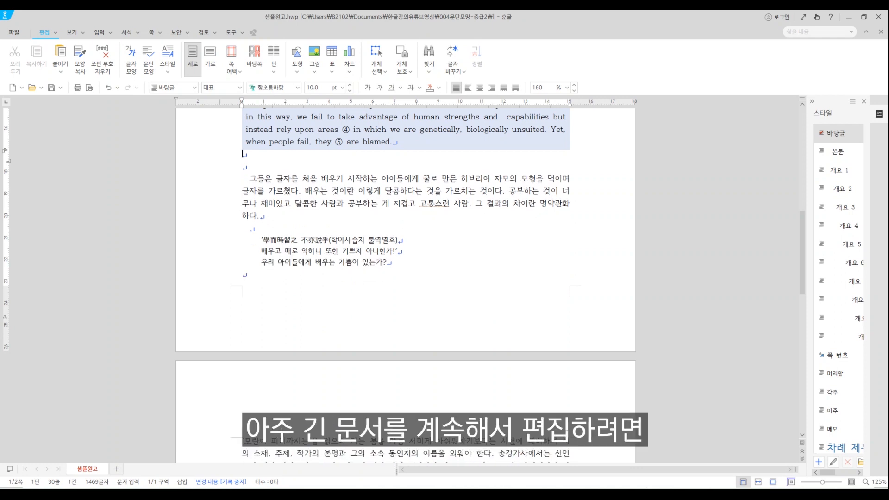
Insert a forced page break before the Korean paragraph beginning "그들은 글자를" and add a blank line above the break.
{"action": "scroll", "coordinate": [403, 262], "scroll_direction": "up", "scroll_amount": 1}
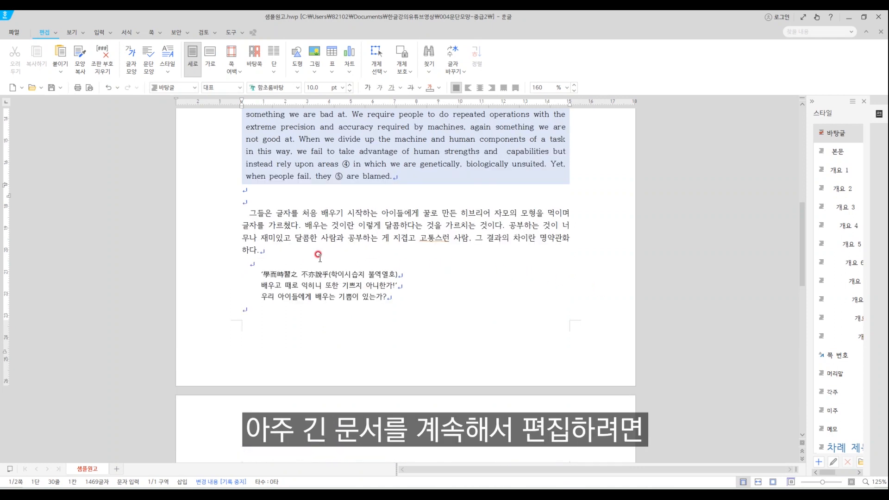
{"action": "scroll", "coordinate": [249, 229], "scroll_direction": "up", "scroll_amount": 1}
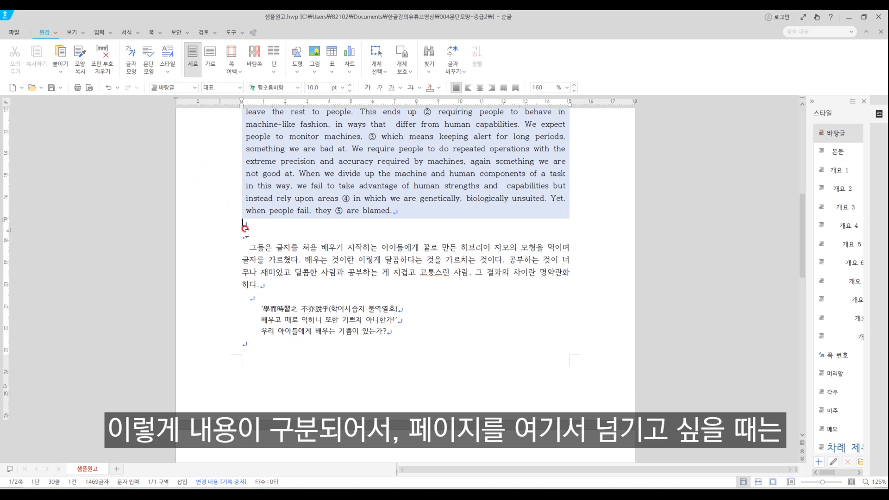
{"action": "left_click", "coordinate": [249, 241]}
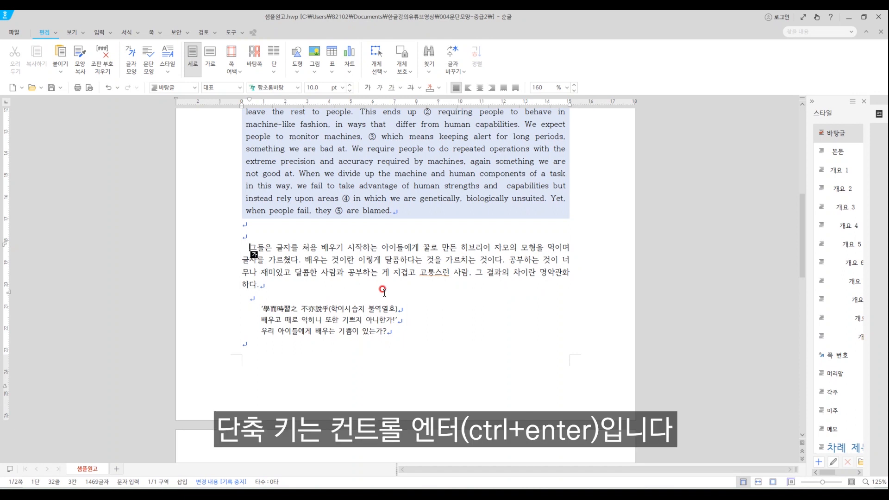
{"action": "key", "text": "ctrl+Return"}
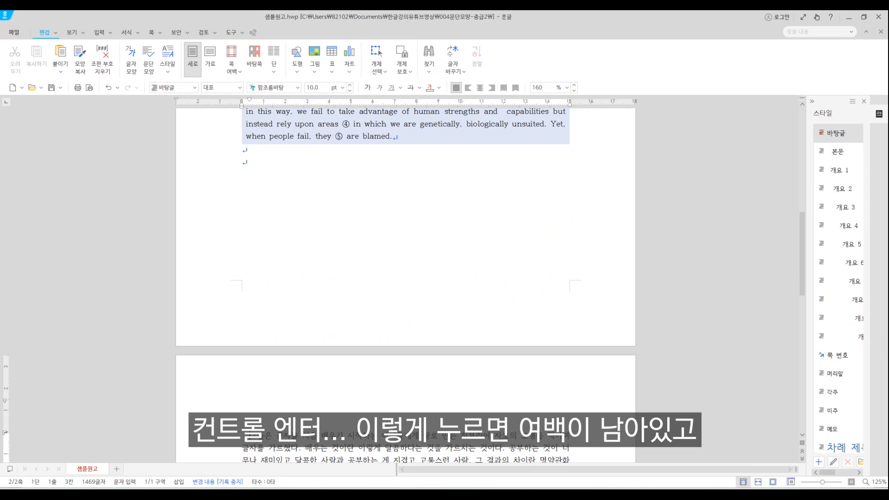
{"action": "scroll", "coordinate": [241, 304], "scroll_direction": "up", "scroll_amount": 5}
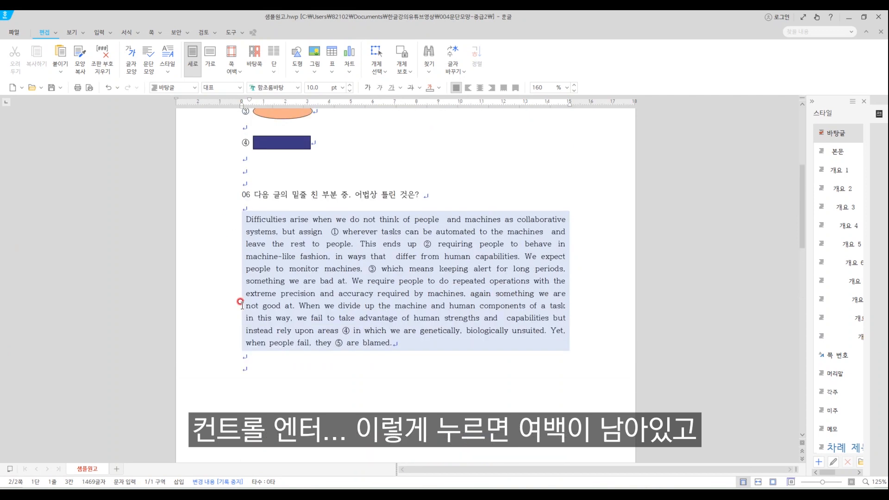
{"action": "left_click", "coordinate": [253, 385]}
{"action": "key", "text": "Return"}
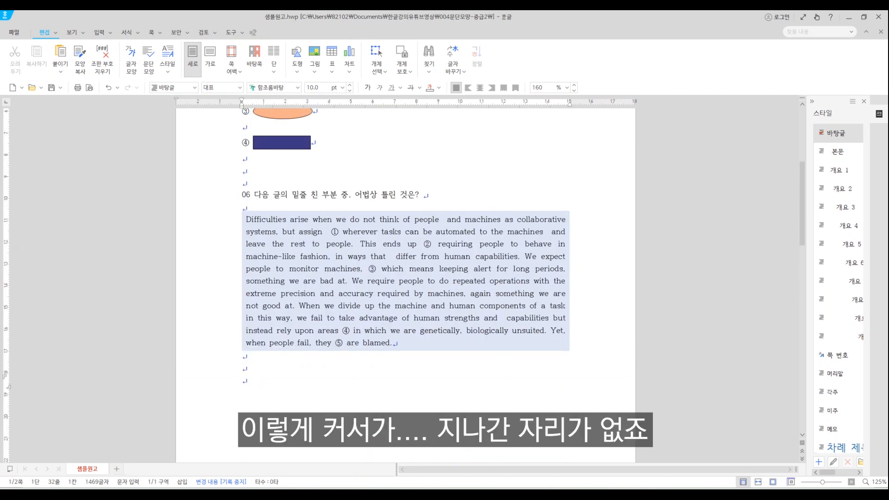
Remove the page break and surplus blank lines, keeping one blank line between the shaded English passage and the Korean paragraph.
{"action": "key", "text": "BackSpace"}
{"action": "key", "text": "BackSpace"}
{"action": "key", "text": "BackSpace"}
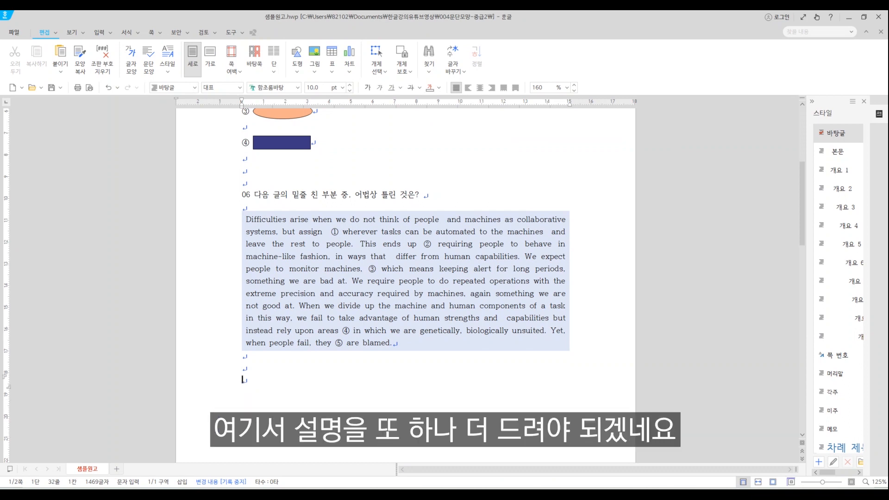
{"action": "scroll", "coordinate": [279, 374], "scroll_direction": "down", "scroll_amount": 1}
{"action": "key", "text": "Delete"}
{"action": "key", "text": "Delete"}
{"action": "key", "text": "Return"}
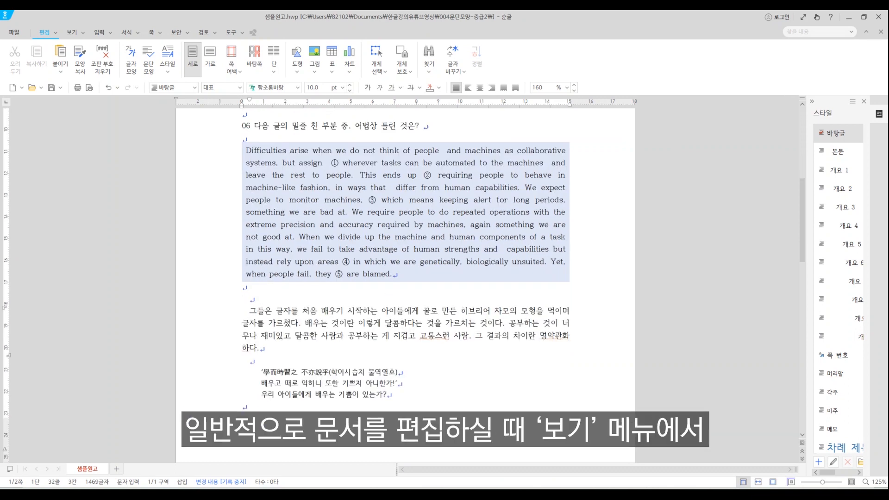
{"action": "key", "text": "BackSpace"}
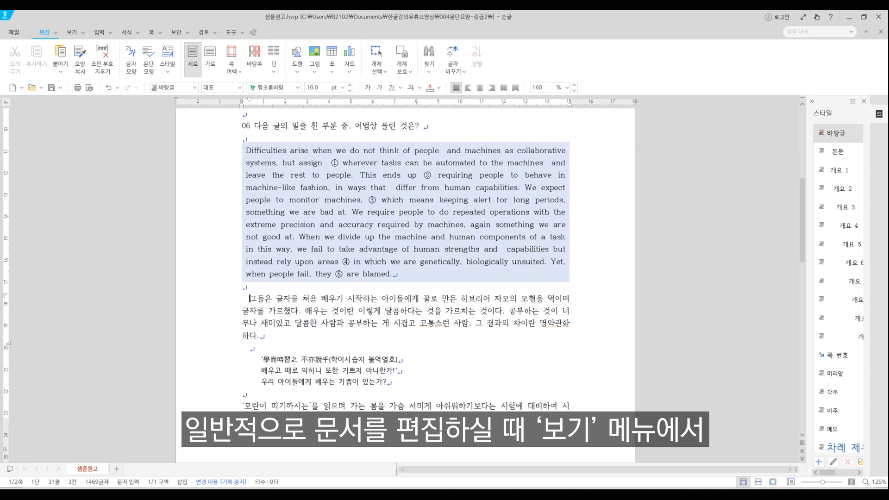
Hide the paragraph marks (문단 부호) and check how the document looks without them.
{"action": "left_click", "coordinate": [72, 32]}
{"action": "left_click", "coordinate": [112, 48]}
{"action": "left_click", "coordinate": [361, 324]}
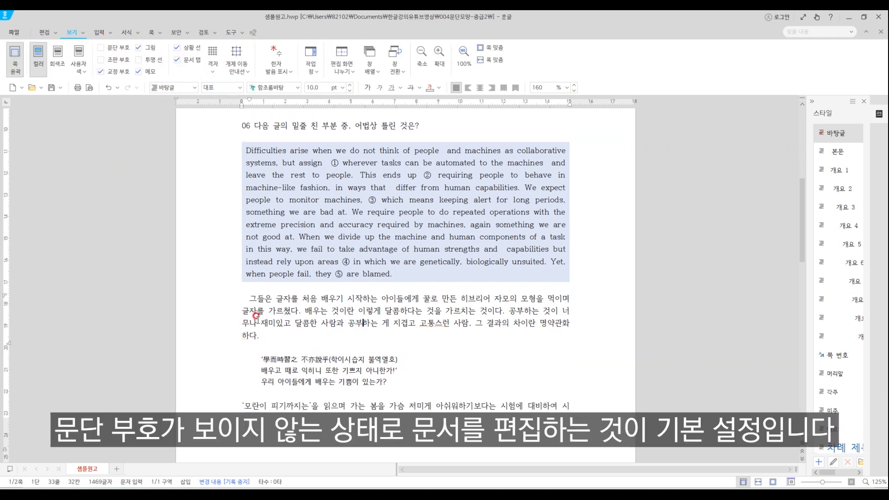
{"action": "scroll", "coordinate": [316, 357], "scroll_direction": "up", "scroll_amount": 5}
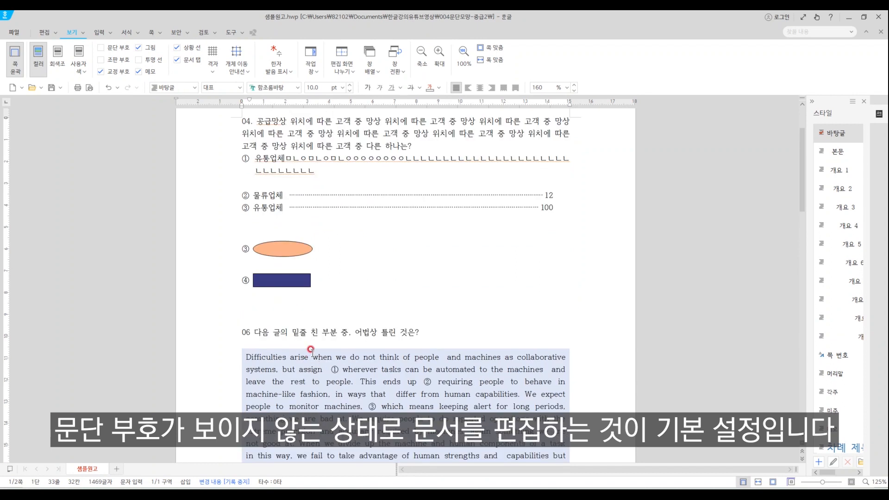
{"action": "left_click", "coordinate": [420, 183]}
{"action": "scroll", "coordinate": [412, 253], "scroll_direction": "up", "scroll_amount": 1}
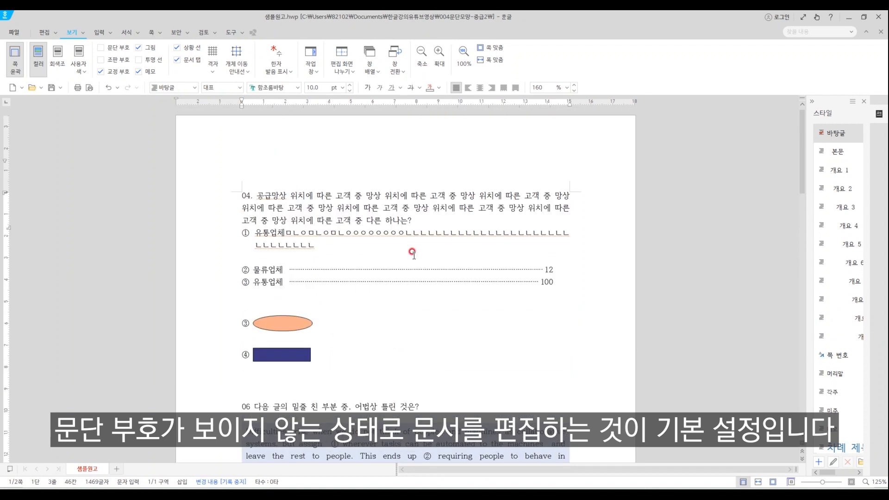
Try a forced page break before the Korean paragraph beginning "그들은 글자를" with paragraph marks hidden, and undo it.
{"action": "scroll", "coordinate": [414, 255], "scroll_direction": "down", "scroll_amount": 8}
{"action": "left_click", "coordinate": [261, 238]}
{"action": "key", "text": "Up"}
{"action": "key", "text": "Up"}
{"action": "key", "text": "Up"}
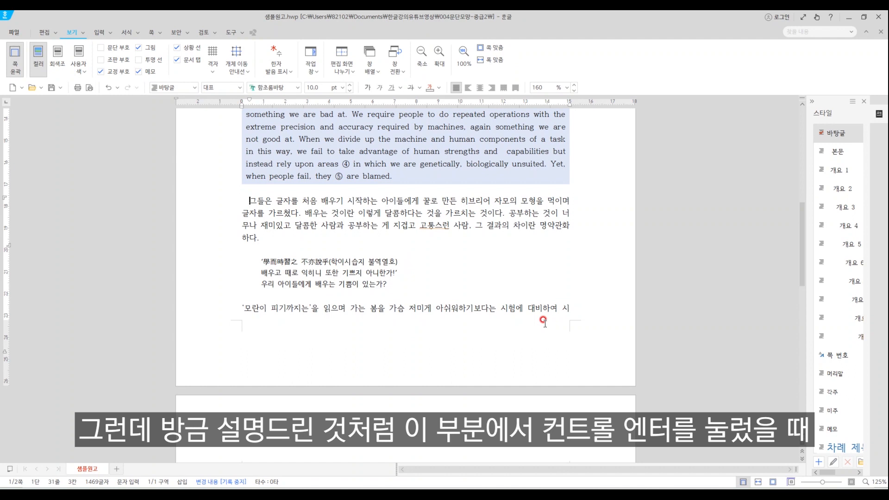
{"action": "key", "text": "ctrl+Return"}
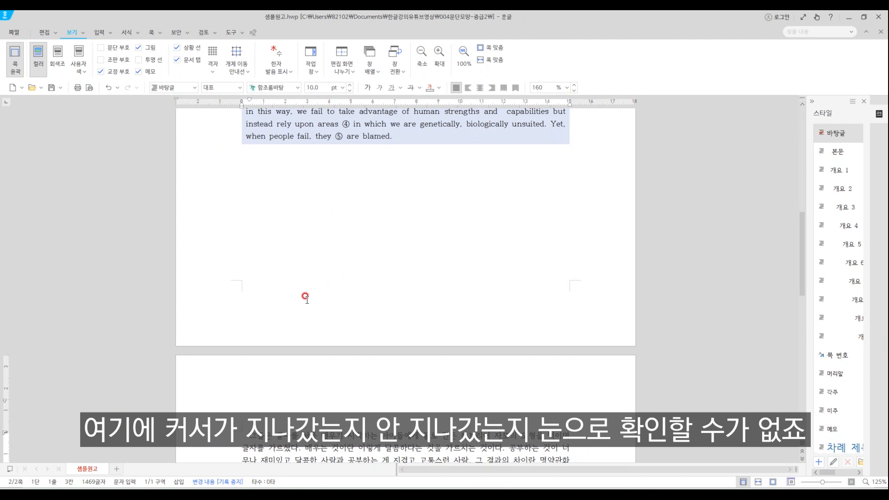
{"action": "key", "text": "ctrl+z"}
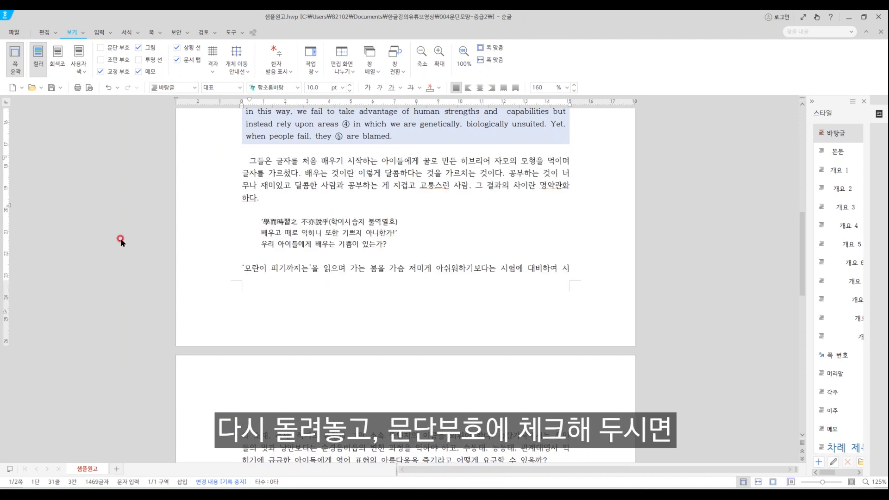
Show the paragraph marks (문단 부호) again and check where paragraphs are divided around the shaded English passage.
{"action": "left_click", "coordinate": [100, 48]}
{"action": "scroll", "coordinate": [283, 217], "scroll_direction": "up", "scroll_amount": 5}
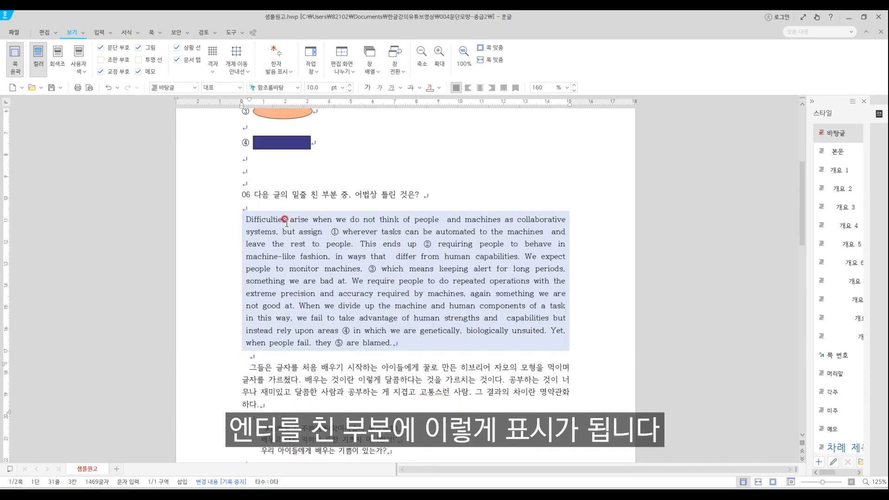
{"action": "scroll", "coordinate": [321, 158], "scroll_direction": "up", "scroll_amount": 3}
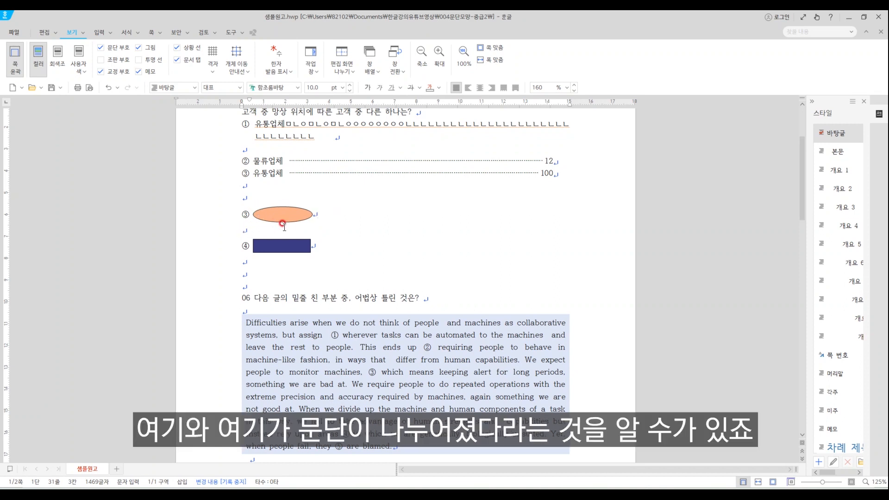
{"action": "scroll", "coordinate": [296, 229], "scroll_direction": "down", "scroll_amount": 4}
{"action": "left_click", "coordinate": [267, 325]}
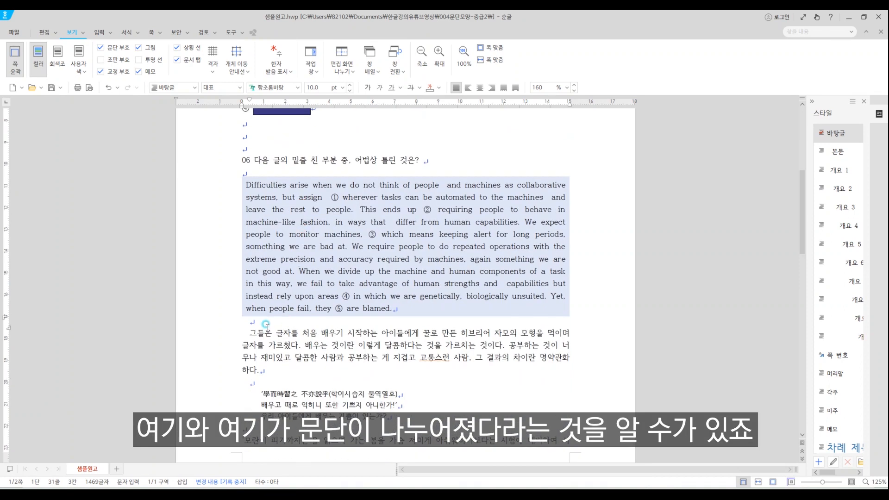
Add blank paragraphs below the shaded English passage until the Korean paragraph beginning "그들은 글자를" moves to the following page.
{"action": "key", "text": "Return"}
{"action": "key", "text": "Return"}
{"action": "key", "text": "Return"}
{"action": "key", "text": "Return"}
{"action": "key", "text": "Return"}
{"action": "key", "text": "Return"}
{"action": "key", "text": "Return"}
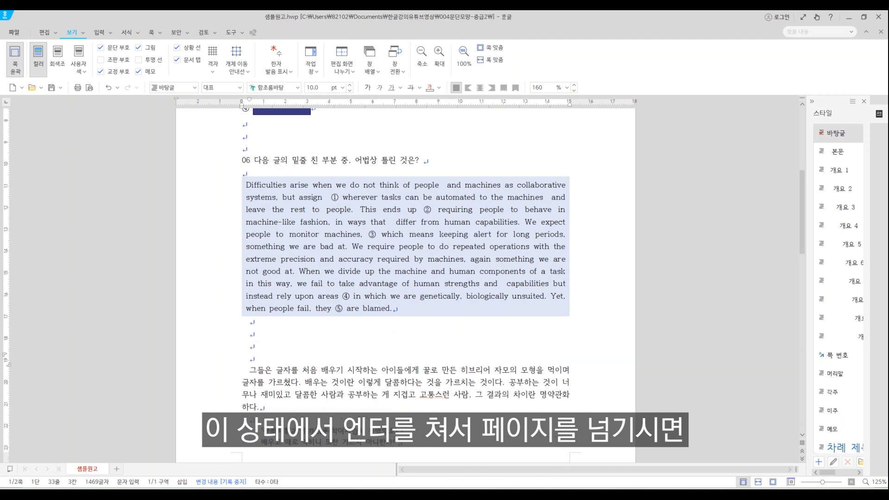
{"action": "key", "text": "Return"}
{"action": "key", "text": "Return"}
{"action": "key", "text": "Return"}
{"action": "key", "text": "Return"}
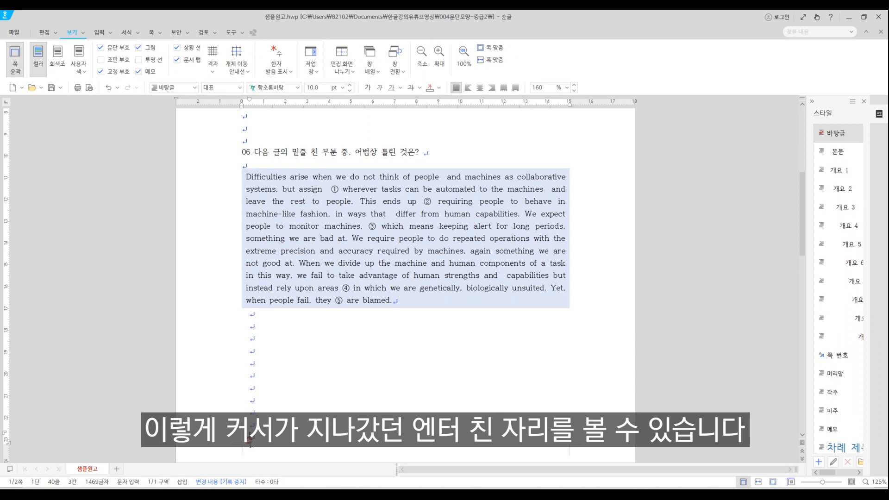
Check in the print preview whether the paragraph marks would be printed, and return to editing.
{"action": "scroll", "coordinate": [256, 361], "scroll_direction": "down", "scroll_amount": 3}
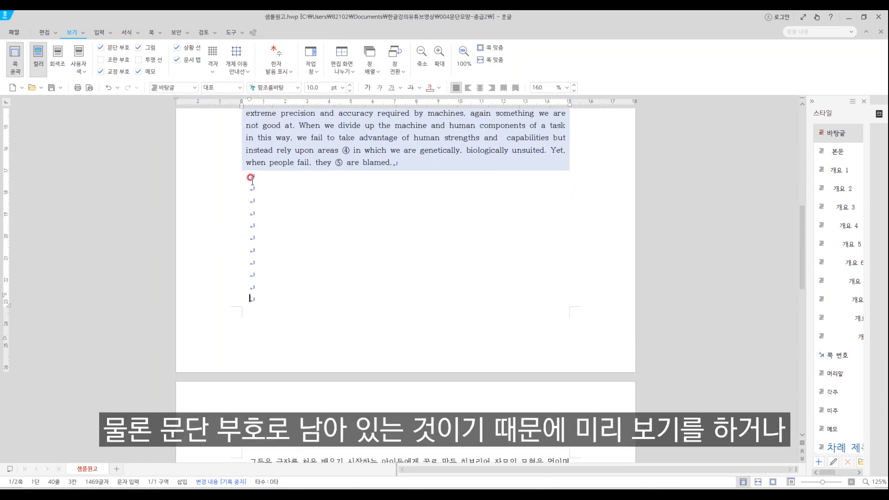
{"action": "left_click", "coordinate": [89, 89]}
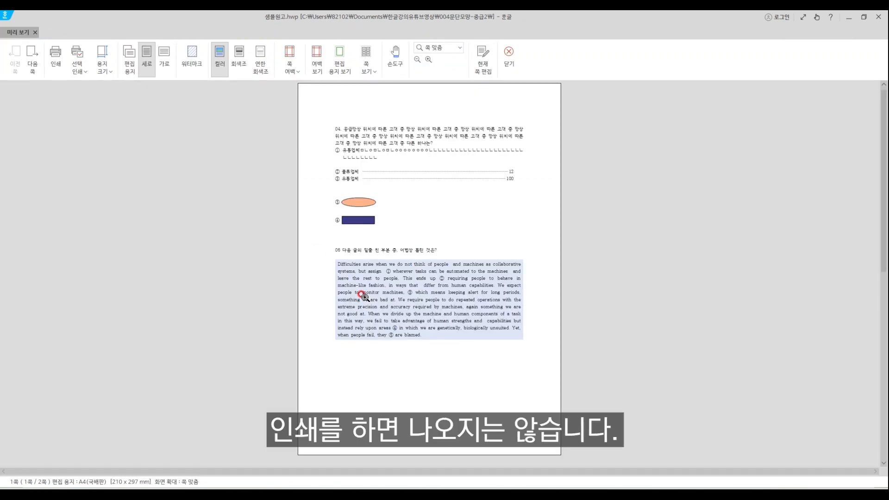
{"action": "left_click", "coordinate": [507, 53]}
Delete the surplus blank lines before the Korean paragraph, keeping two below the shaded English passage.
{"action": "left_click", "coordinate": [297, 189]}
{"action": "key", "text": "Delete"}
{"action": "key", "text": "Delete"}
{"action": "key", "text": "Delete"}
{"action": "key", "text": "Delete"}
{"action": "key", "text": "Delete"}
{"action": "key", "text": "Delete"}
{"action": "key", "text": "Delete"}
{"action": "key", "text": "Delete"}
{"action": "key", "text": "Delete"}
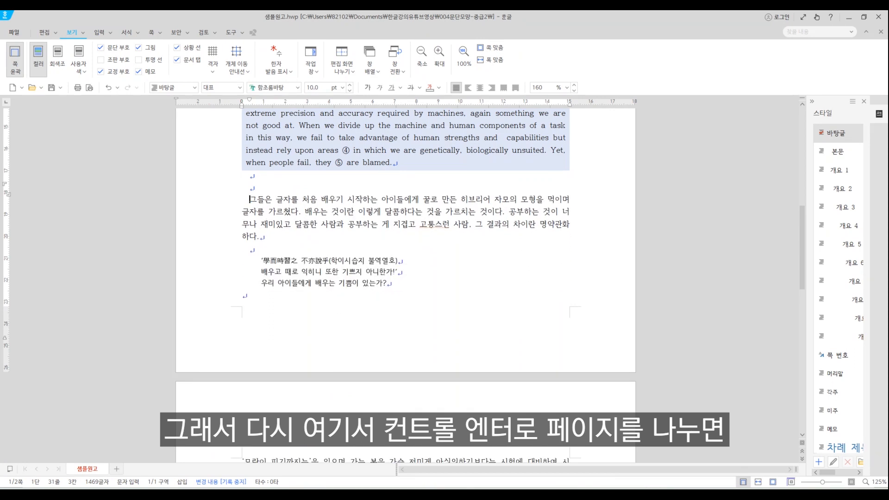
Insert a forced page break before the Korean paragraph beginning "그들은 글자를".
{"action": "key", "text": "ctrl+Return"}
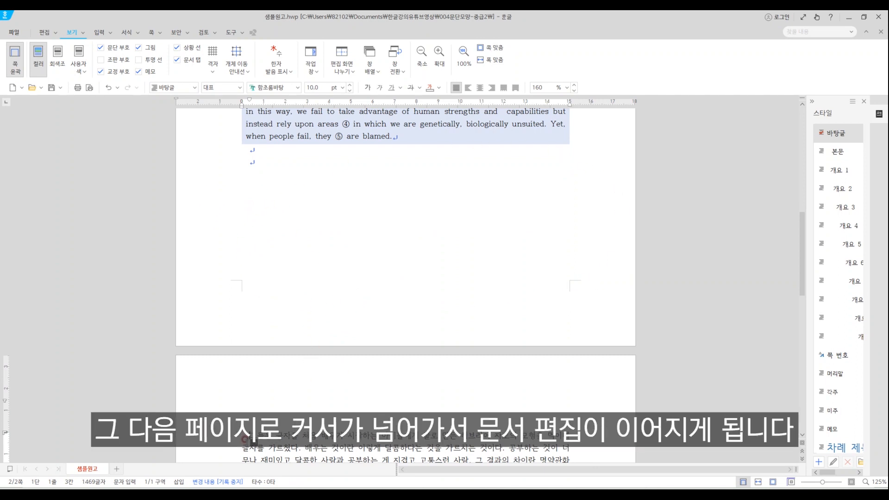
{"action": "scroll", "coordinate": [245, 439], "scroll_direction": "down", "scroll_amount": 3}
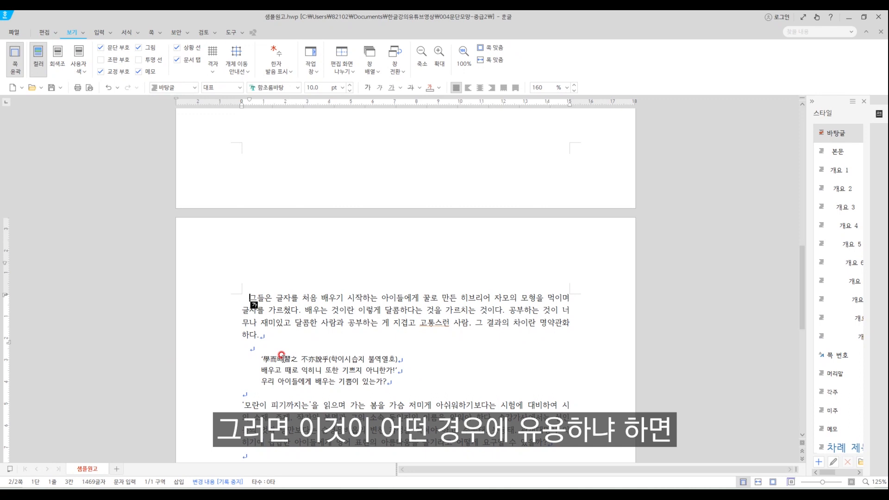
{"action": "scroll", "coordinate": [281, 355], "scroll_direction": "up", "scroll_amount": 4}
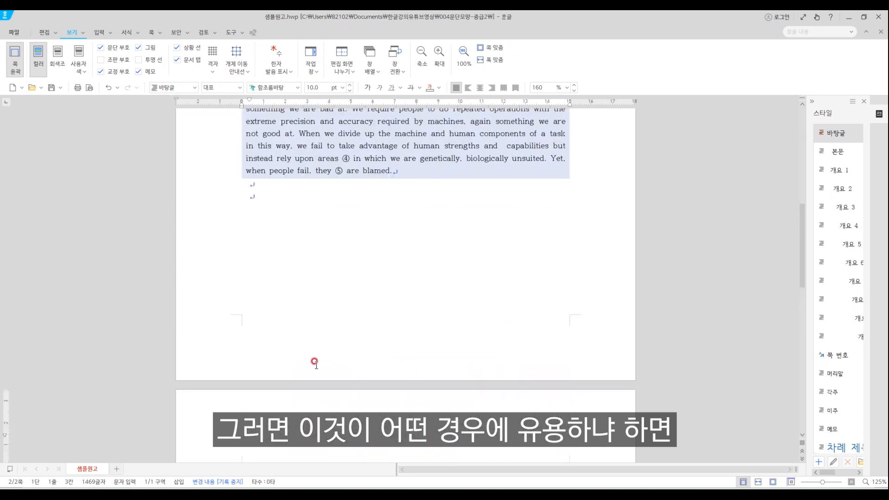
{"action": "scroll", "coordinate": [315, 363], "scroll_direction": "down", "scroll_amount": 4}
{"action": "scroll", "coordinate": [545, 389], "scroll_direction": "up", "scroll_amount": 3}
Enter short lines of filler text, starting with "ㄴㅇㅁㄴㅇ", below the shaded English passage until they run over the page end.
{"action": "left_click", "coordinate": [291, 176]}
{"action": "type", "text": "ㄴㅇㅁㄴㅇ"}
{"action": "key", "text": "Return"}
{"action": "type", "text": "ㄴㅁㅇ"}
{"action": "key", "text": "Return"}
{"action": "type", "text": "ㅁㄴㅇ"}
{"action": "key", "text": "Return"}
{"action": "type", "text": "ㅁㄴㅇ"}
{"action": "key", "text": "Return"}
{"action": "type", "text": "ㄴㅁㅇ"}
{"action": "key", "text": "Return"}
{"action": "key", "text": "Return"}
{"action": "type", "text": "ㄴㅇ ㄴ"}
{"action": "key", "text": "Return"}
{"action": "type", "text": "ㅇ"}
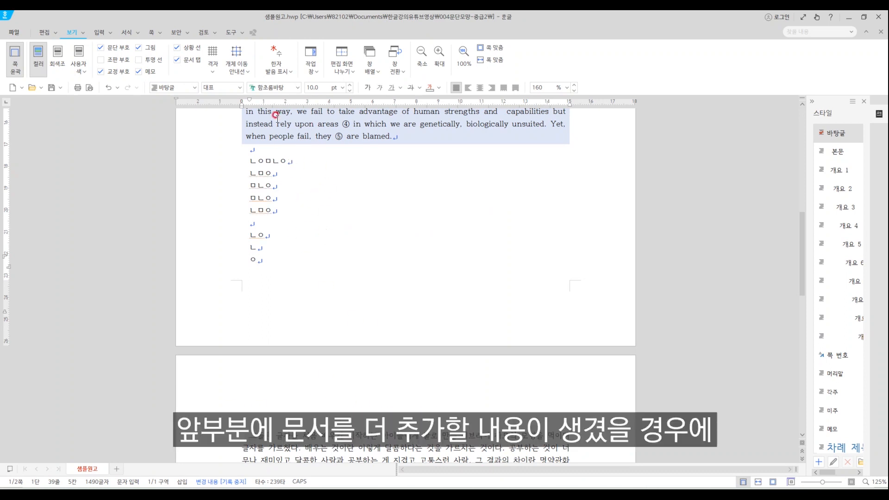
{"action": "type", "text": "ㄴㅇㄴ"}
{"action": "key", "text": "Return"}
{"action": "type", "text": "ㅁㄴㅇ"}
{"action": "key", "text": "Return"}
{"action": "type", "text": "ㅁㄴ"}
{"action": "key", "text": "Return"}
{"action": "type", "text": "ㅇ"}
{"action": "key", "text": "Return"}
{"action": "type", "text": "ㅁㄴ"}
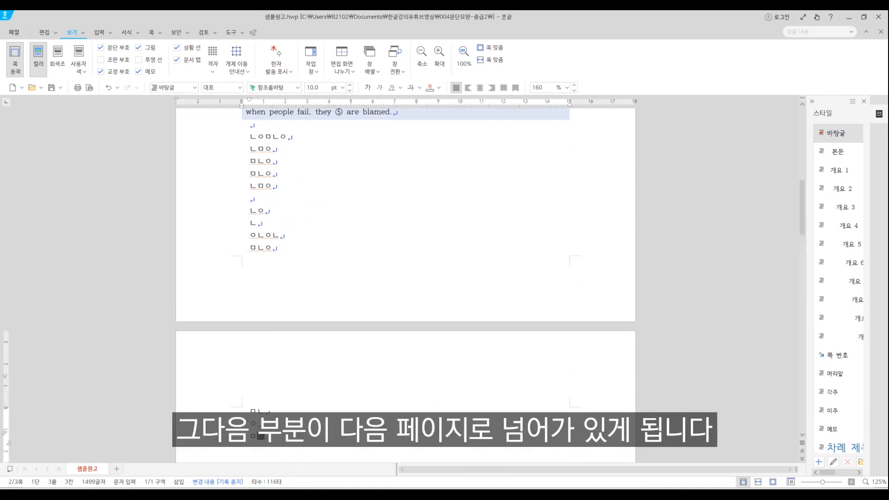
{"action": "type", "text": "ㅇ"}
{"action": "key", "text": "Return"}
{"action": "key", "text": "Caps_Lock"}
Examine where the filler text ends and where the Korean paragraph after the forced page break starts.
{"action": "scroll", "coordinate": [335, 277], "scroll_direction": "down", "scroll_amount": 15}
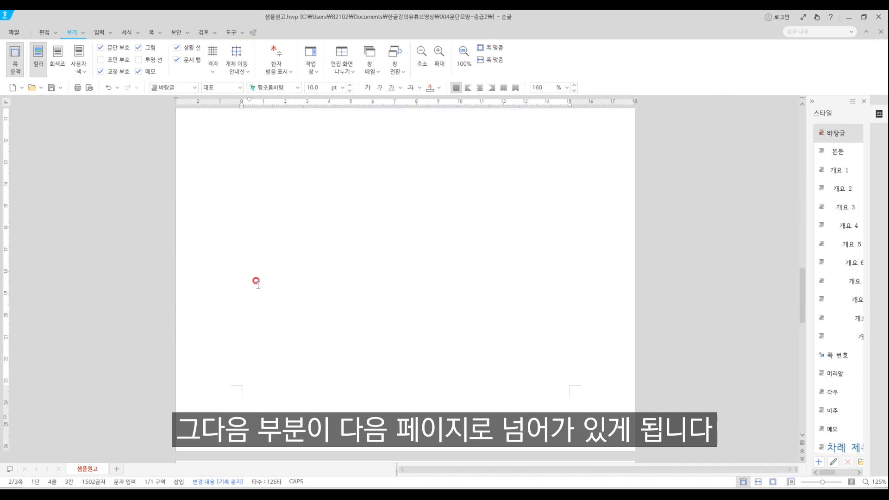
{"action": "scroll", "coordinate": [258, 283], "scroll_direction": "down", "scroll_amount": 5}
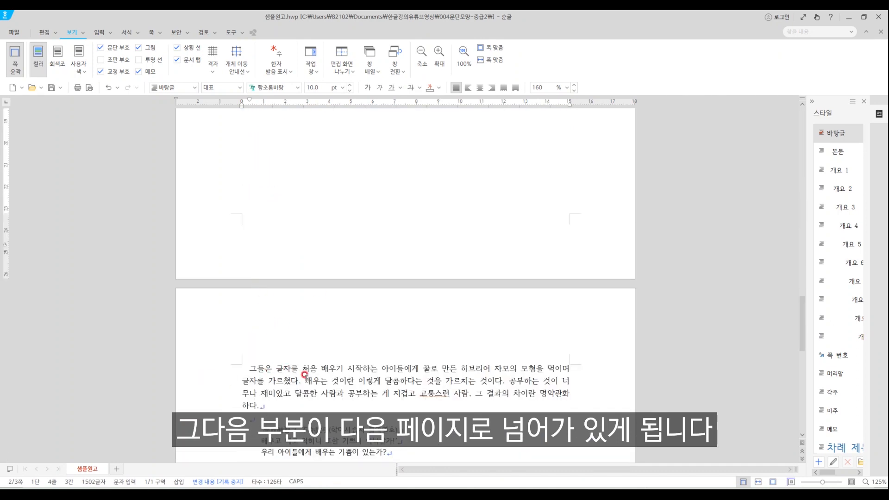
{"action": "scroll", "coordinate": [305, 375], "scroll_direction": "up", "scroll_amount": 12}
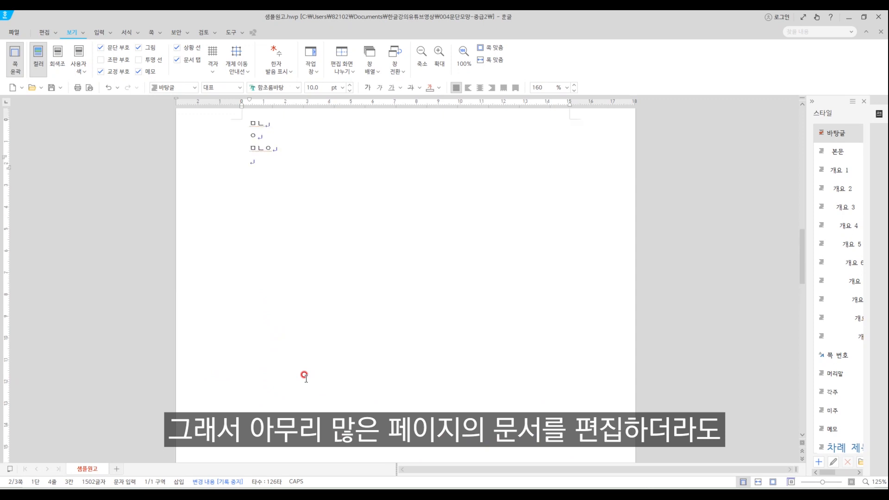
{"action": "scroll", "coordinate": [293, 359], "scroll_direction": "up", "scroll_amount": 5}
{"action": "scroll", "coordinate": [282, 359], "scroll_direction": "down", "scroll_amount": 4}
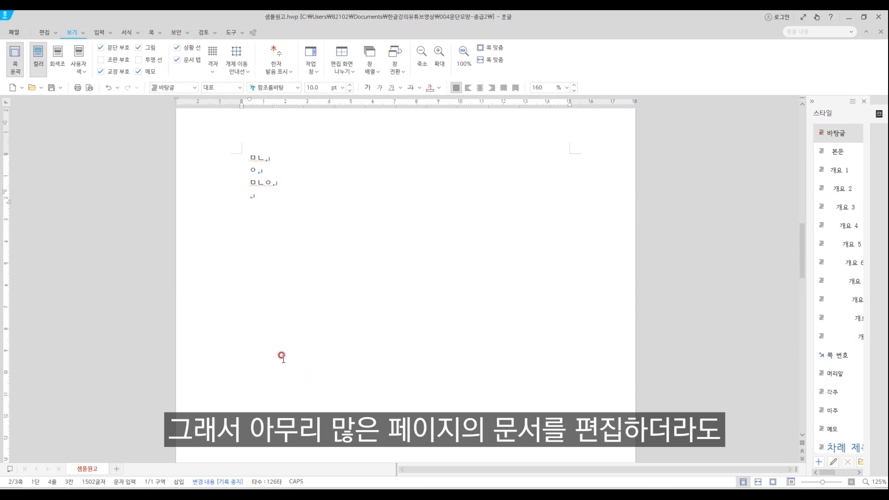
{"action": "scroll", "coordinate": [258, 224], "scroll_direction": "down", "scroll_amount": 11}
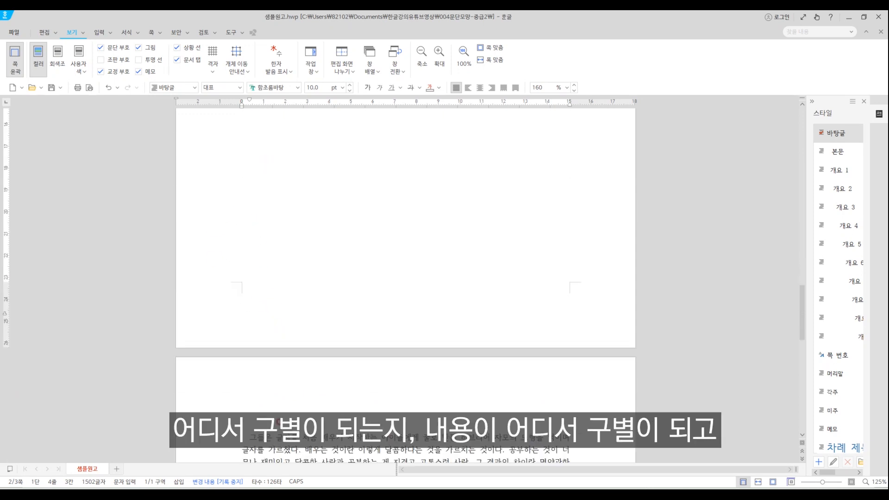
{"action": "left_click", "coordinate": [276, 437]}
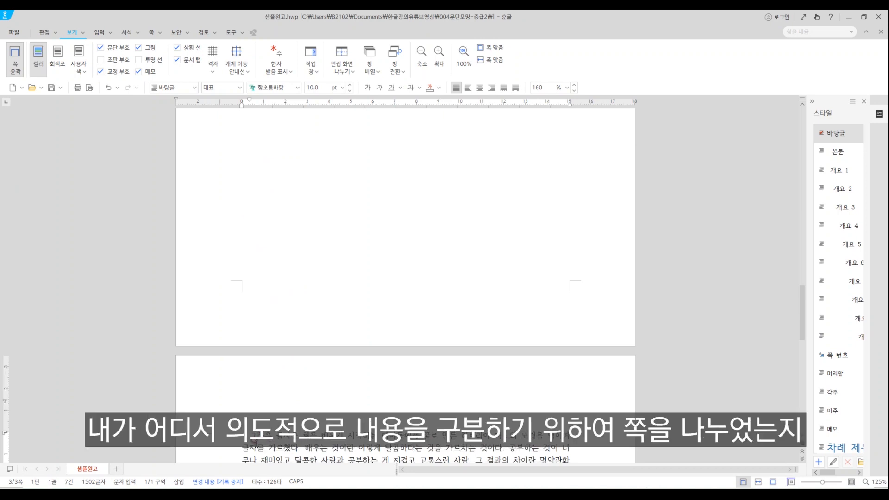
{"action": "scroll", "coordinate": [282, 385], "scroll_direction": "up", "scroll_amount": 12}
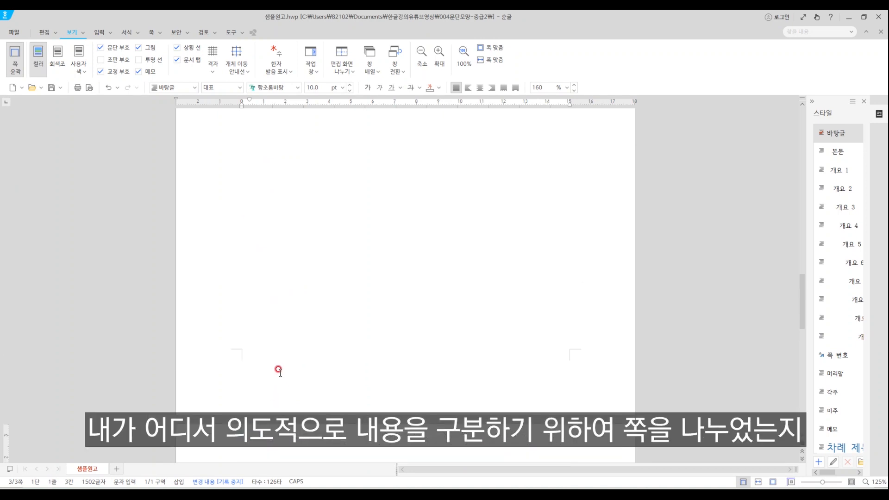
{"action": "scroll", "coordinate": [263, 305], "scroll_direction": "up", "scroll_amount": 7}
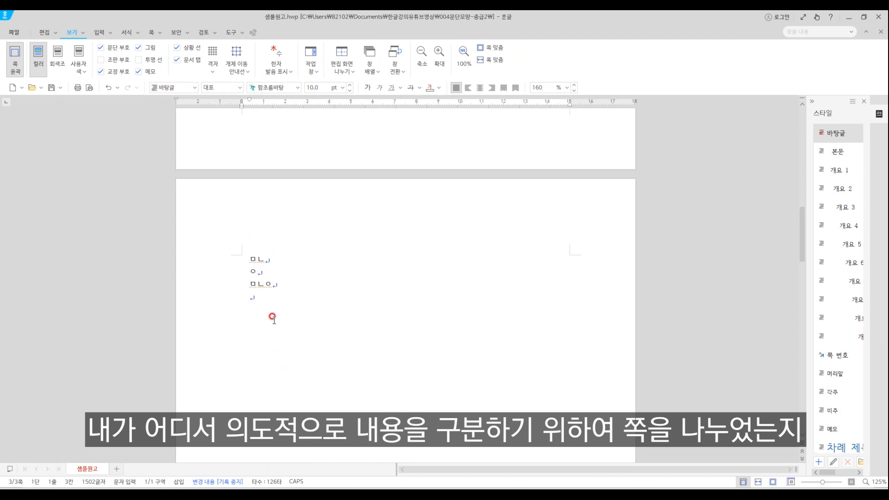
{"action": "scroll", "coordinate": [278, 371], "scroll_direction": "down", "scroll_amount": 2}
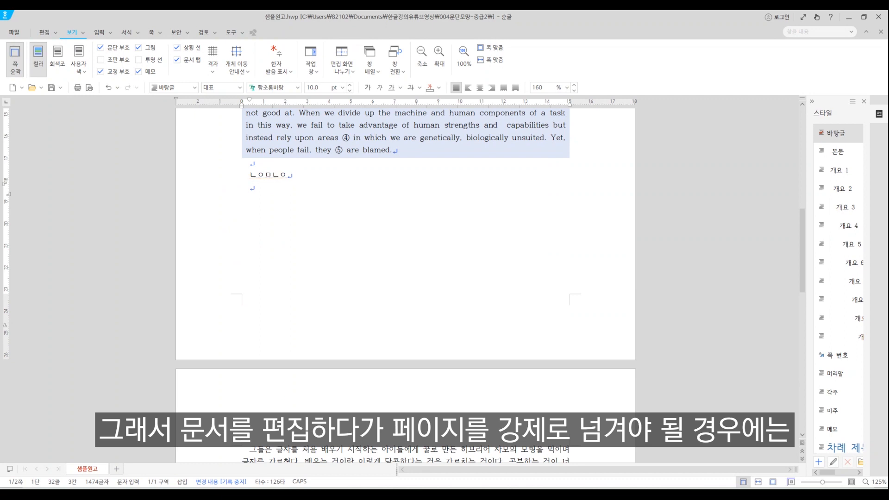
Remove the forced page break, the extra blank lines and the remaining filler text "ㄴㅇㅁㄴㅇ" before the Korean paragraph.
{"action": "key", "text": "Return"}
{"action": "key", "text": "Return"}
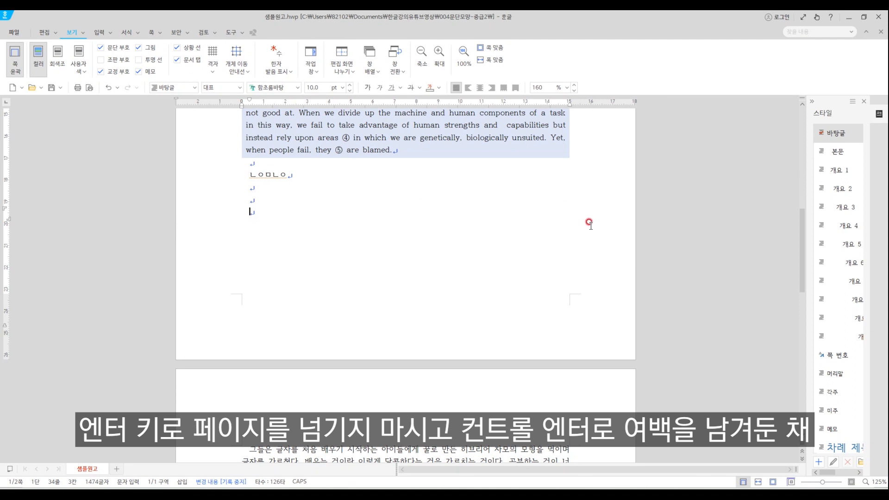
{"action": "left_click", "coordinate": [240, 452]}
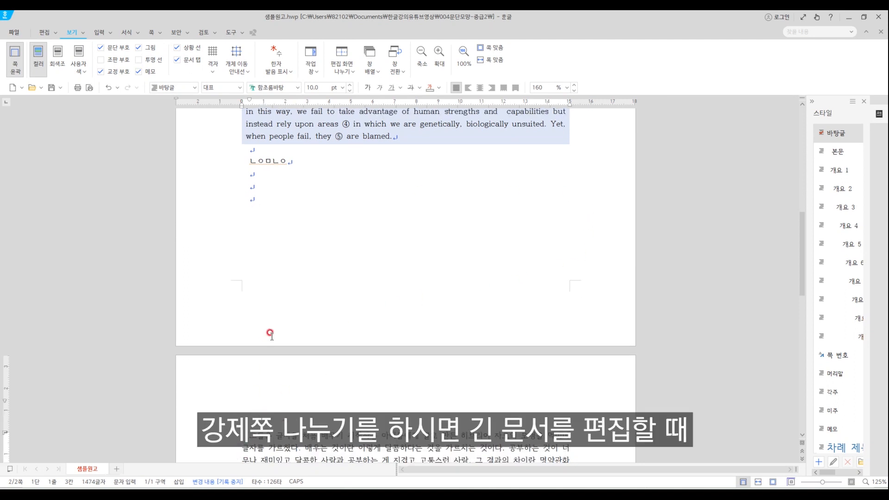
{"action": "key", "text": "BackSpace"}
{"action": "key", "text": "BackSpace"}
{"action": "key", "text": "BackSpace"}
{"action": "key", "text": "BackSpace"}
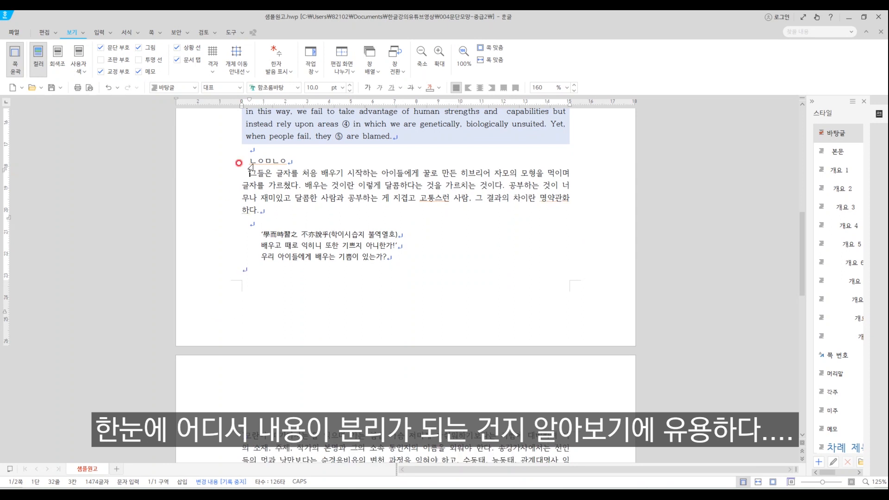
{"action": "left_click_drag", "start_coordinate": [295, 158], "coordinate": [198, 159]}
{"action": "key", "text": "BackSpace"}
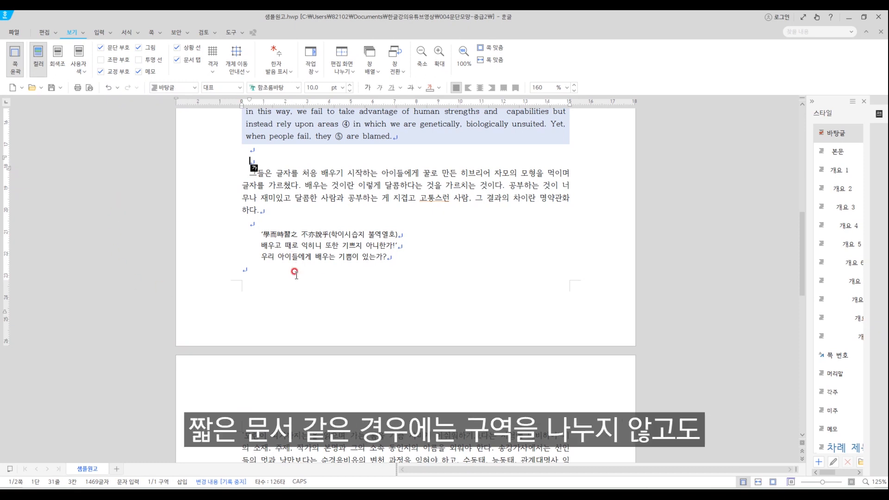
{"action": "left_click", "coordinate": [267, 224]}
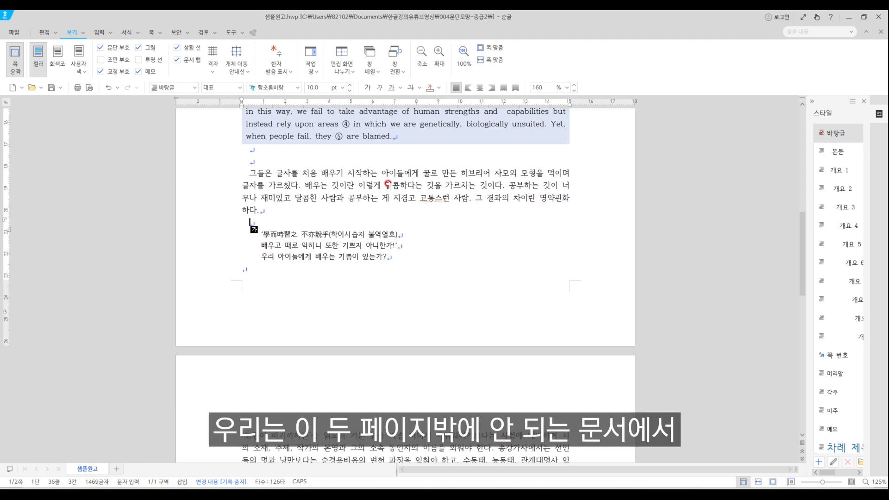
{"action": "scroll", "coordinate": [406, 231], "scroll_direction": "down", "scroll_amount": 10}
{"action": "scroll", "coordinate": [363, 287], "scroll_direction": "up", "scroll_amount": 10}
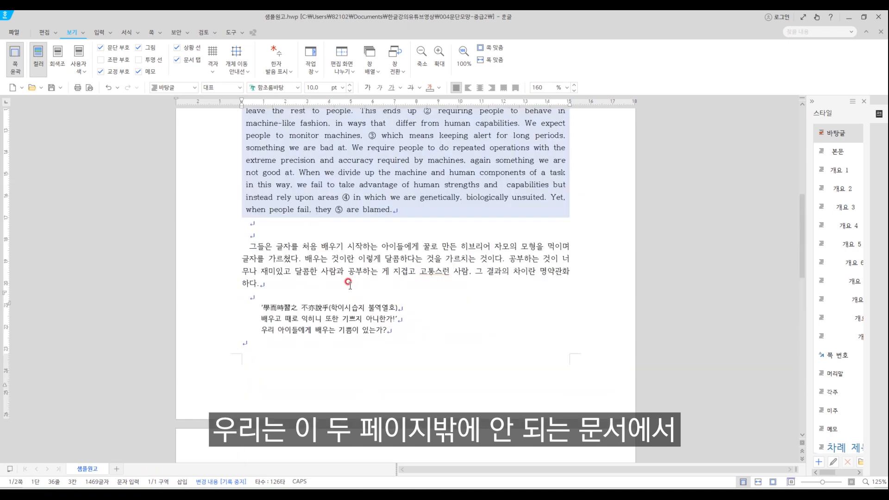
{"action": "scroll", "coordinate": [301, 255], "scroll_direction": "down", "scroll_amount": 4}
{"action": "scroll", "coordinate": [302, 255], "scroll_direction": "down", "scroll_amount": 4}
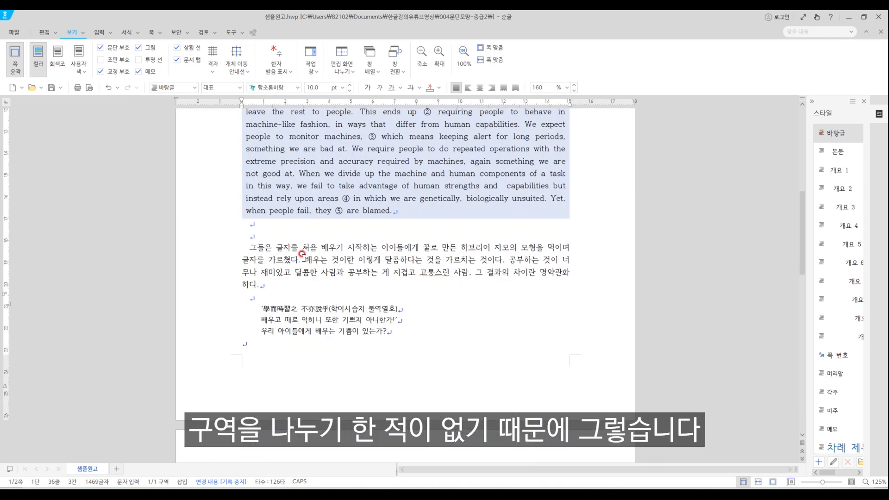
Insert a section break (구역 나누기) before the Korean paragraph beginning "그들은 글자를".
{"action": "left_click", "coordinate": [242, 236]}
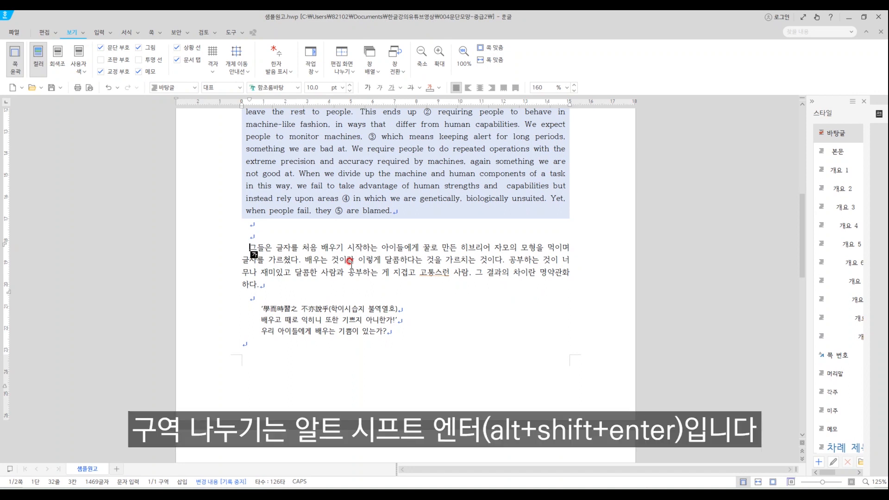
{"action": "key", "text": "alt+shift+Return"}
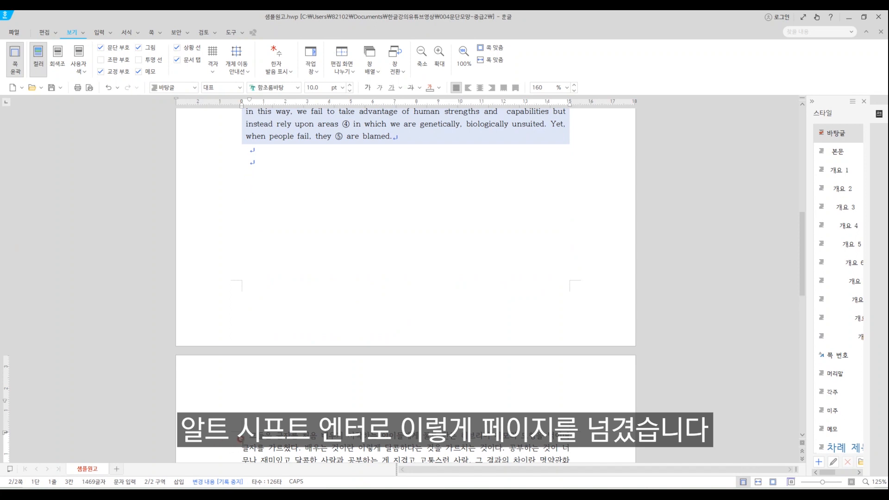
{"action": "scroll", "coordinate": [215, 414], "scroll_direction": "down", "scroll_amount": 2}
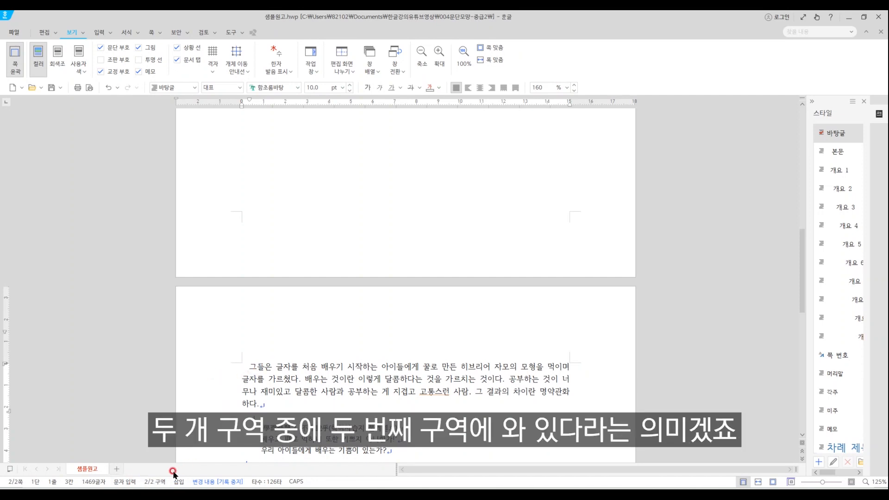
Check the section number (구역 수) for the blank line below the shaded English passage.
{"action": "scroll", "coordinate": [276, 407], "scroll_direction": "up", "scroll_amount": 4}
{"action": "left_click", "coordinate": [278, 235]}
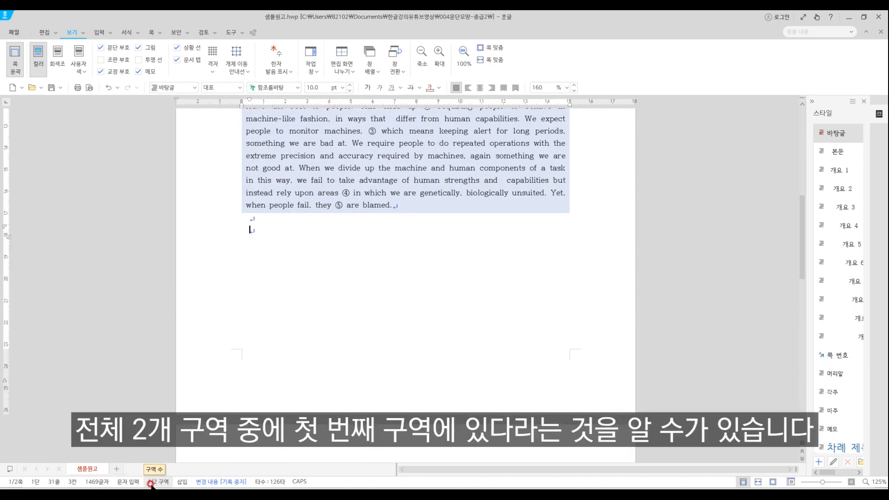
{"action": "scroll", "coordinate": [304, 280], "scroll_direction": "up", "scroll_amount": 5}
{"action": "scroll", "coordinate": [303, 280], "scroll_direction": "down", "scroll_amount": 10}
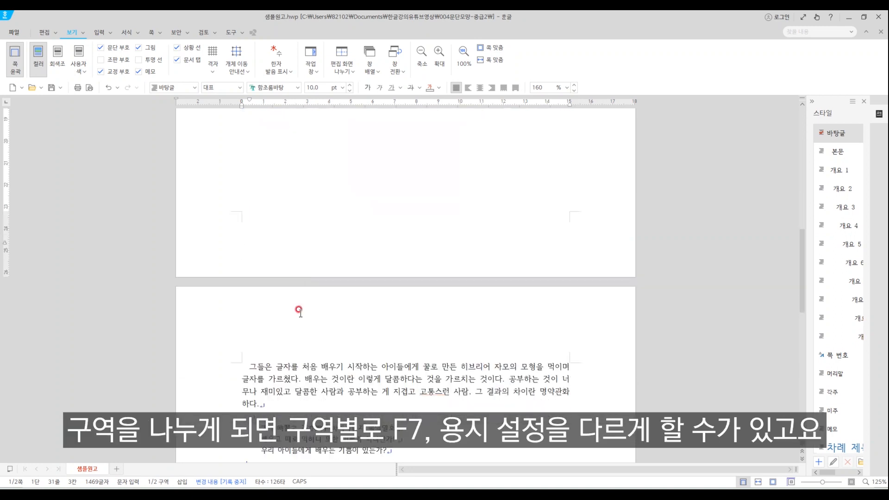
Open the page setup (편집 용지) for the first section, review its paper and margin settings, and cancel.
{"action": "scroll", "coordinate": [347, 213], "scroll_direction": "up", "scroll_amount": 3}
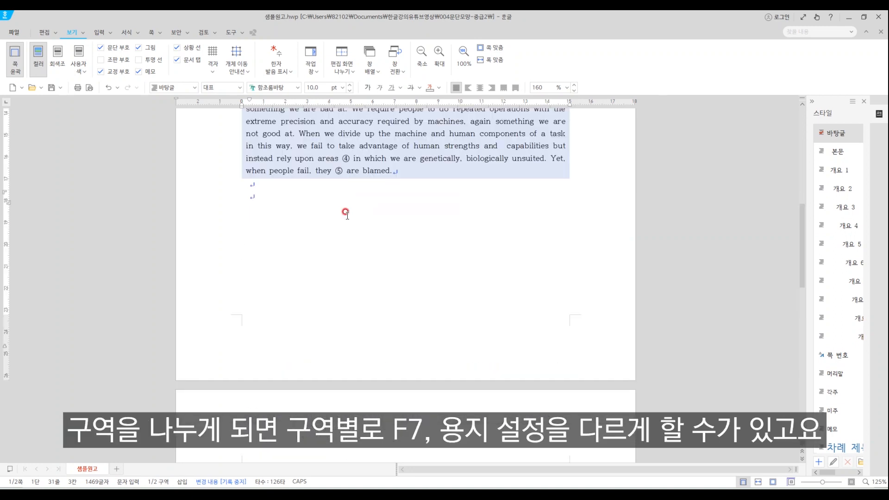
{"action": "key", "text": "F7"}
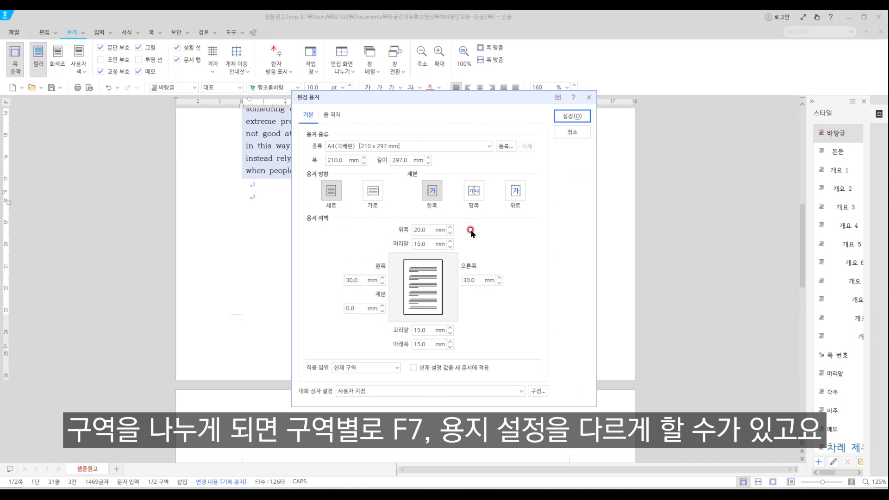
{"action": "left_click", "coordinate": [566, 131]}
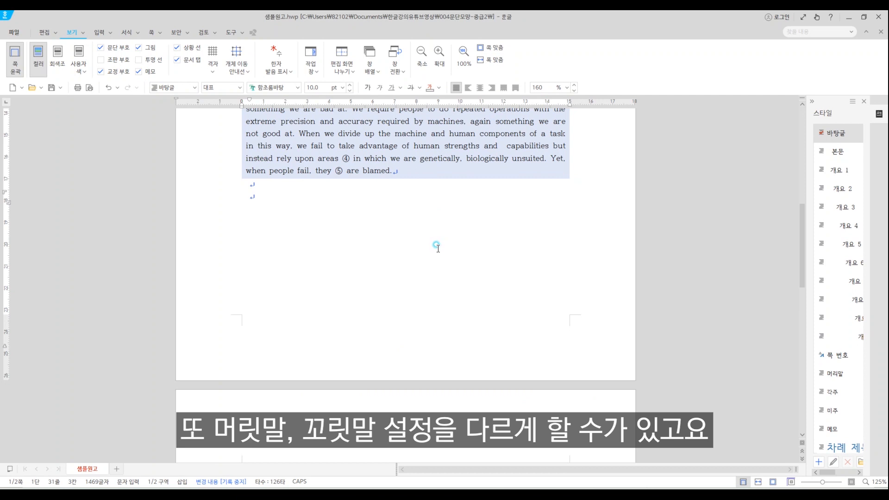
{"action": "scroll", "coordinate": [437, 248], "scroll_direction": "up", "scroll_amount": 5}
{"action": "left_click", "coordinate": [360, 194]}
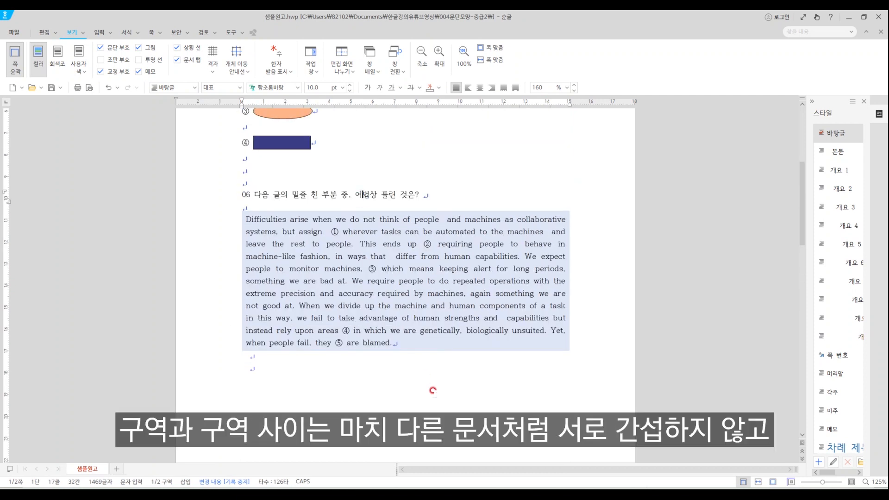
Compare the section numbers of the page with the English passage and the page with the Korean text.
{"action": "scroll", "coordinate": [395, 383], "scroll_direction": "down", "scroll_amount": 10}
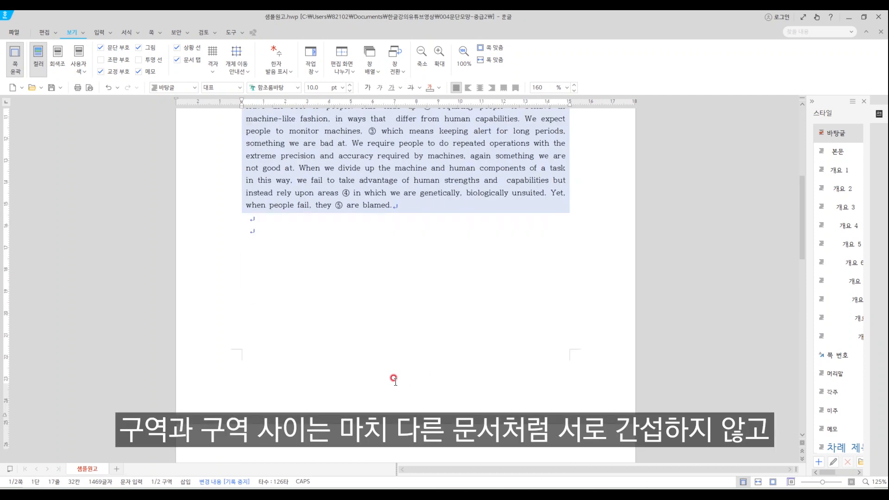
{"action": "left_click", "coordinate": [429, 350]}
{"action": "scroll", "coordinate": [384, 341], "scroll_direction": "up", "scroll_amount": 3}
{"action": "scroll", "coordinate": [384, 342], "scroll_direction": "up", "scroll_amount": 1}
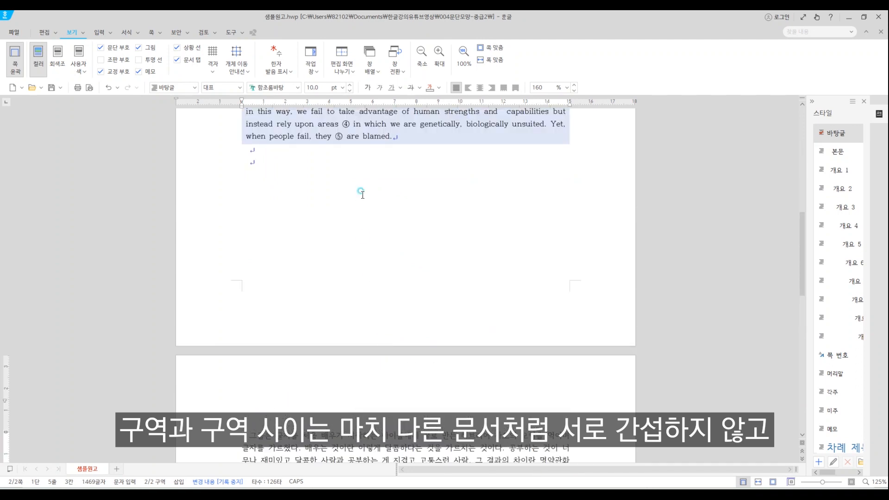
{"action": "left_click", "coordinate": [362, 194]}
{"action": "scroll", "coordinate": [421, 371], "scroll_direction": "down", "scroll_amount": 4}
{"action": "left_click", "coordinate": [435, 362]}
{"action": "scroll", "coordinate": [436, 363], "scroll_direction": "up", "scroll_amount": 2}
{"action": "scroll", "coordinate": [319, 195], "scroll_direction": "up", "scroll_amount": 2}
Add a preset footer (꼬리말) with a centred page number from the last blank line below the shaded English passage.
{"action": "left_click", "coordinate": [319, 194]}
{"action": "scroll", "coordinate": [363, 279], "scroll_direction": "up", "scroll_amount": 2}
{"action": "scroll", "coordinate": [333, 337], "scroll_direction": "down", "scroll_amount": 3}
{"action": "scroll", "coordinate": [288, 284], "scroll_direction": "up", "scroll_amount": 3}
{"action": "scroll", "coordinate": [289, 280], "scroll_direction": "up", "scroll_amount": 1}
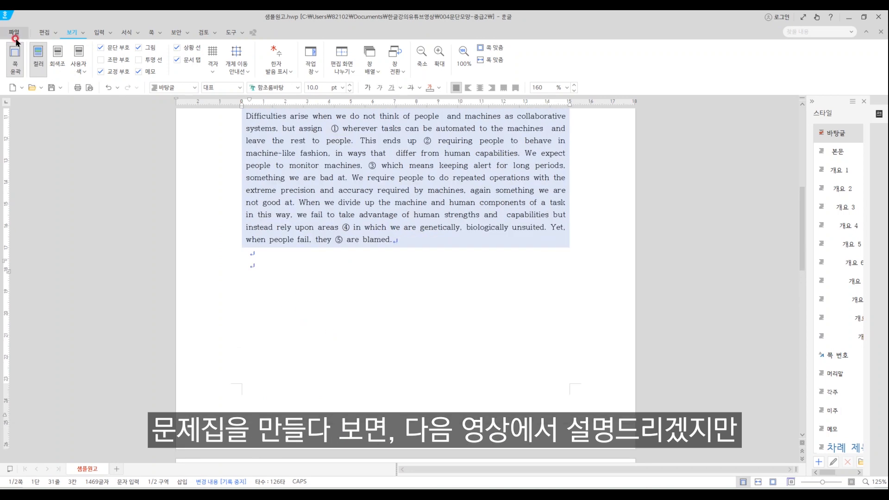
{"action": "left_click", "coordinate": [151, 33]}
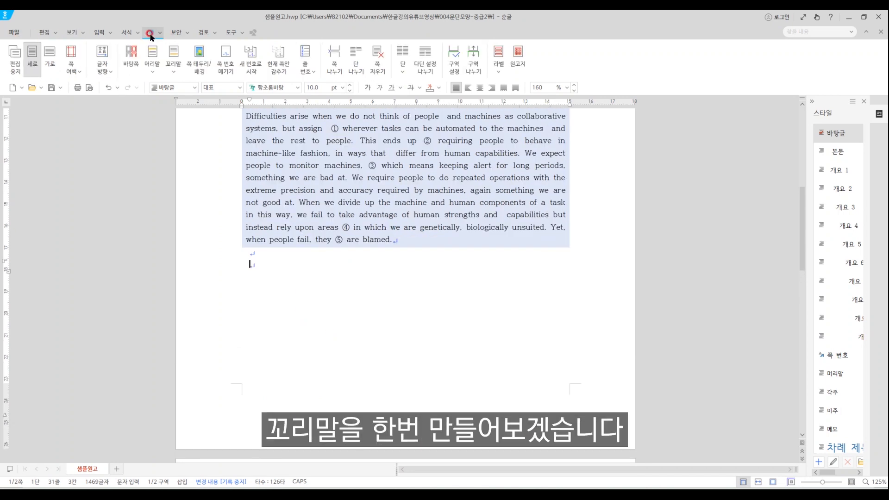
{"action": "left_click", "coordinate": [173, 60]}
{"action": "left_click", "coordinate": [250, 147]}
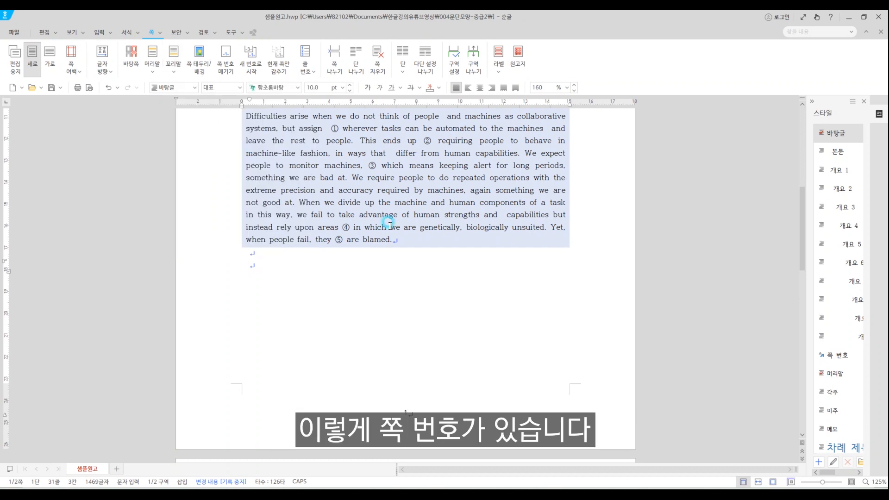
Examine the footer page number below the English passage and the pages around the section break.
{"action": "scroll", "coordinate": [422, 264], "scroll_direction": "down", "scroll_amount": 4}
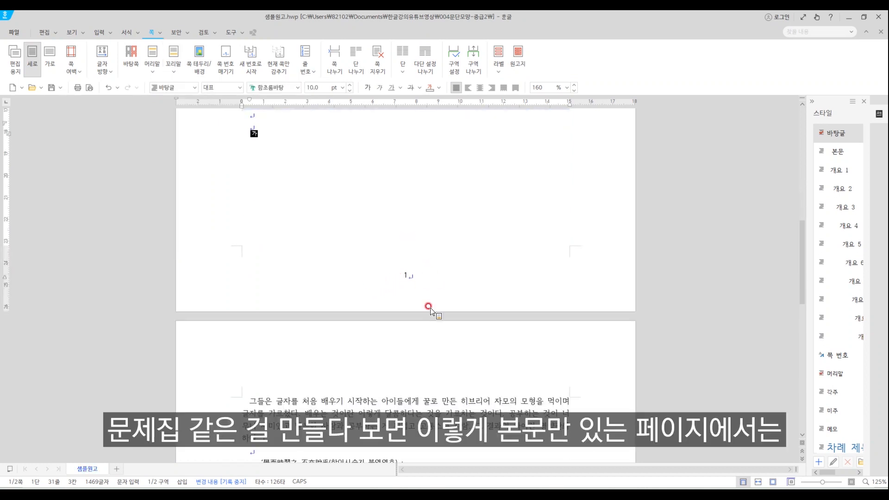
{"action": "scroll", "coordinate": [323, 278], "scroll_direction": "up", "scroll_amount": 10}
{"action": "scroll", "coordinate": [359, 232], "scroll_direction": "down", "scroll_amount": 3}
{"action": "scroll", "coordinate": [359, 231], "scroll_direction": "down", "scroll_amount": 8}
{"action": "scroll", "coordinate": [409, 319], "scroll_direction": "up", "scroll_amount": 4}
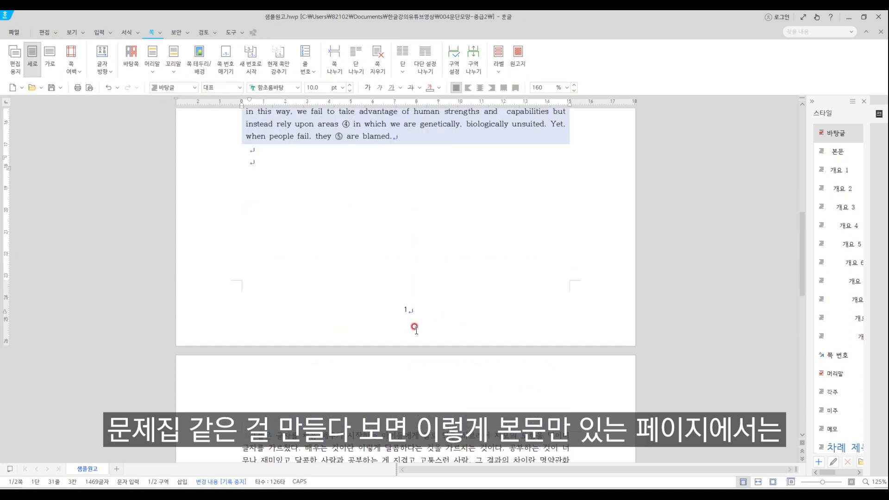
{"action": "scroll", "coordinate": [408, 329], "scroll_direction": "up", "scroll_amount": 4}
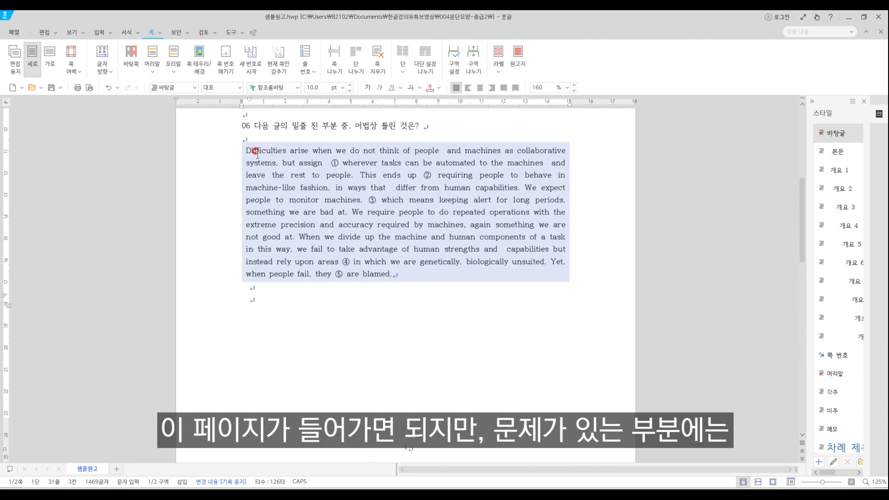
{"action": "scroll", "coordinate": [327, 202], "scroll_direction": "down", "scroll_amount": 2}
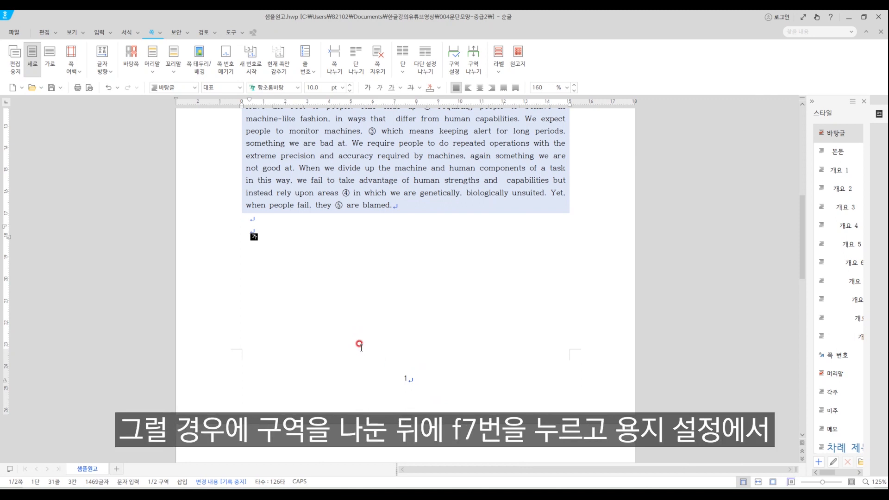
{"action": "scroll", "coordinate": [359, 341], "scroll_direction": "up", "scroll_amount": 3}
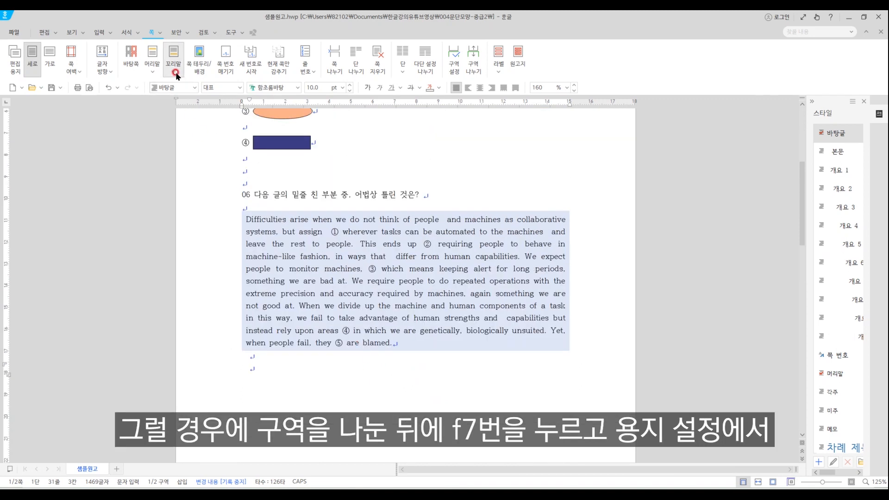
Open the page setup (편집 용지) for the current section, review its settings, and accept it unchanged.
{"action": "key", "text": "F7"}
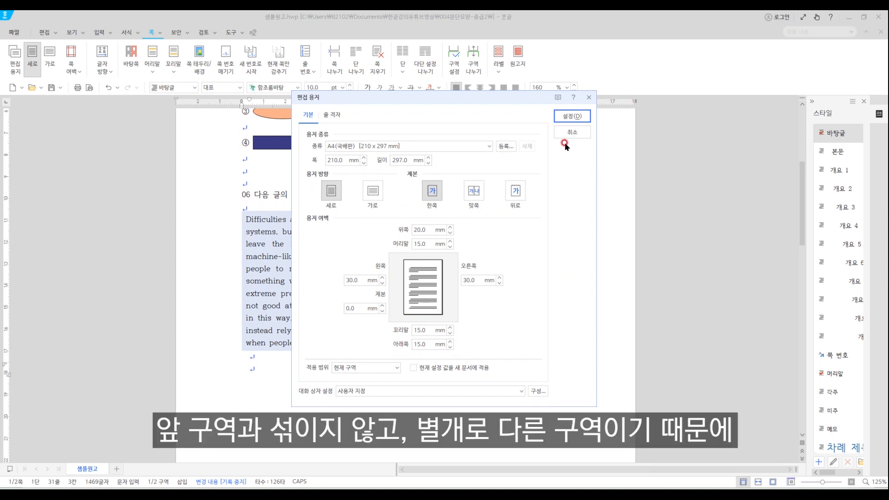
{"action": "left_click", "coordinate": [572, 116]}
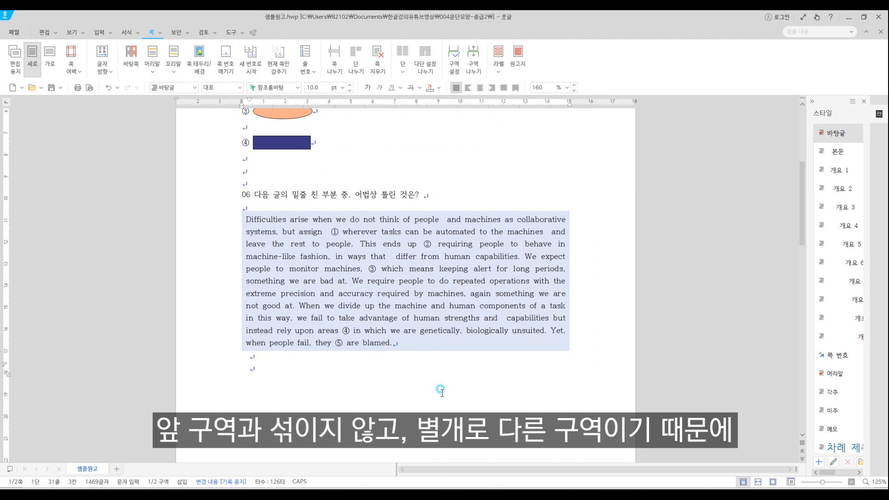
{"action": "scroll", "coordinate": [442, 393], "scroll_direction": "down", "scroll_amount": 3}
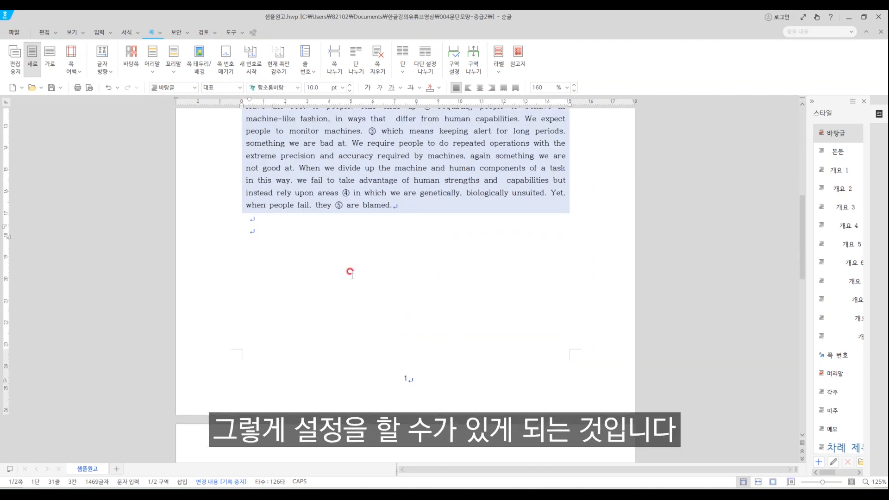
{"action": "scroll", "coordinate": [350, 273], "scroll_direction": "down", "scroll_amount": 2}
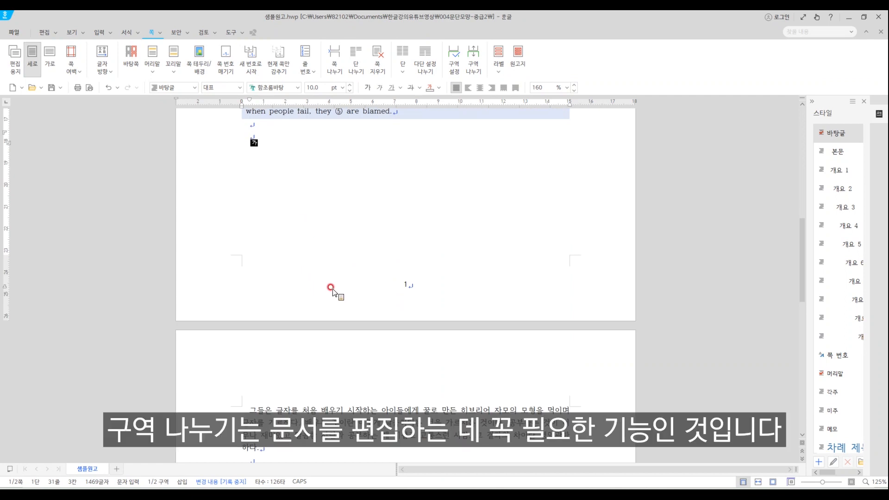
Examine the paragraph marks after the first Korean paragraph and in the three-line quotation beginning "'學而時習之".
{"action": "scroll", "coordinate": [349, 301], "scroll_direction": "down", "scroll_amount": 2}
{"action": "left_click", "coordinate": [364, 338]}
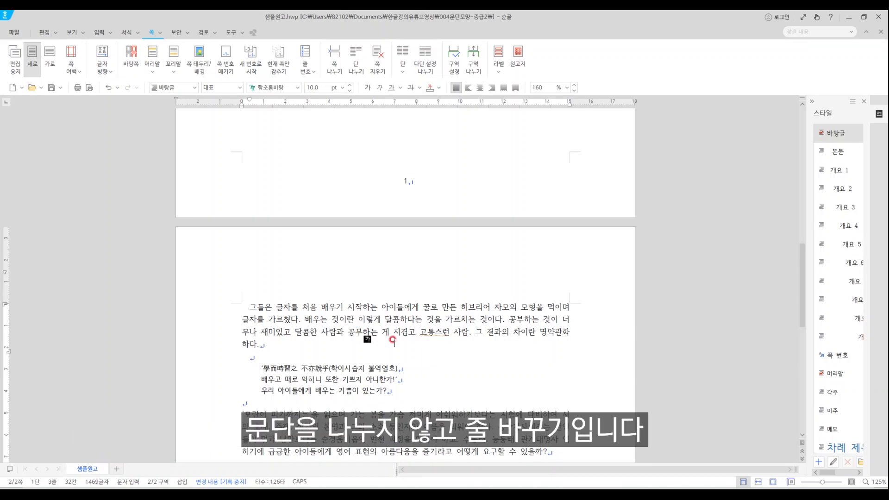
{"action": "scroll", "coordinate": [377, 326], "scroll_direction": "down", "scroll_amount": 3}
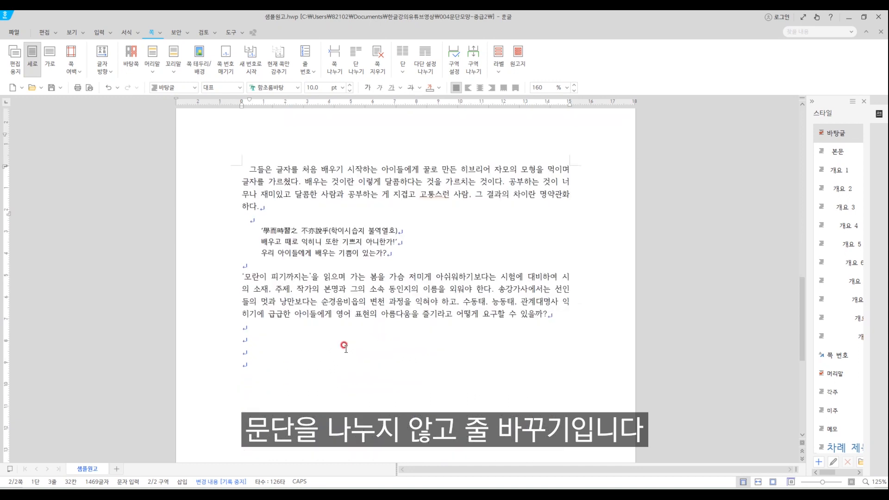
{"action": "left_click", "coordinate": [268, 207]}
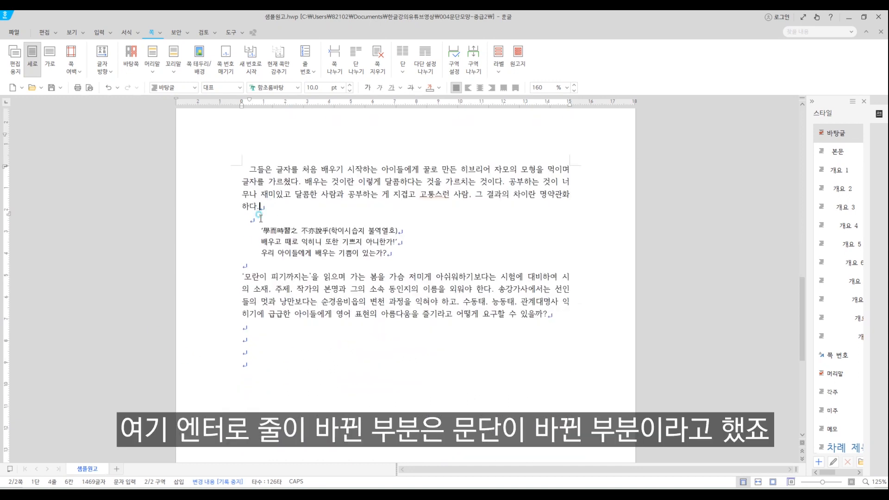
{"action": "left_click", "coordinate": [398, 229]}
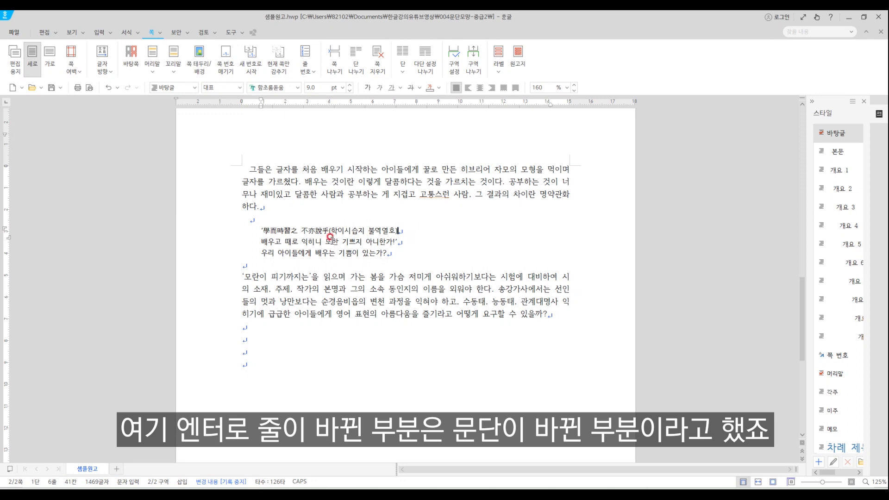
{"action": "left_click_drag", "start_coordinate": [262, 230], "coordinate": [290, 255]}
{"action": "left_click", "coordinate": [288, 254]}
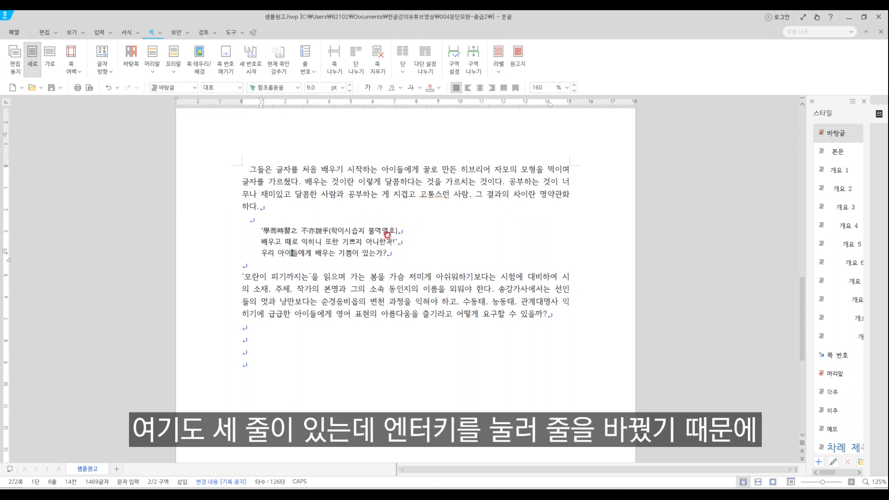
{"action": "left_click", "coordinate": [401, 230]}
{"action": "left_click", "coordinate": [405, 252]}
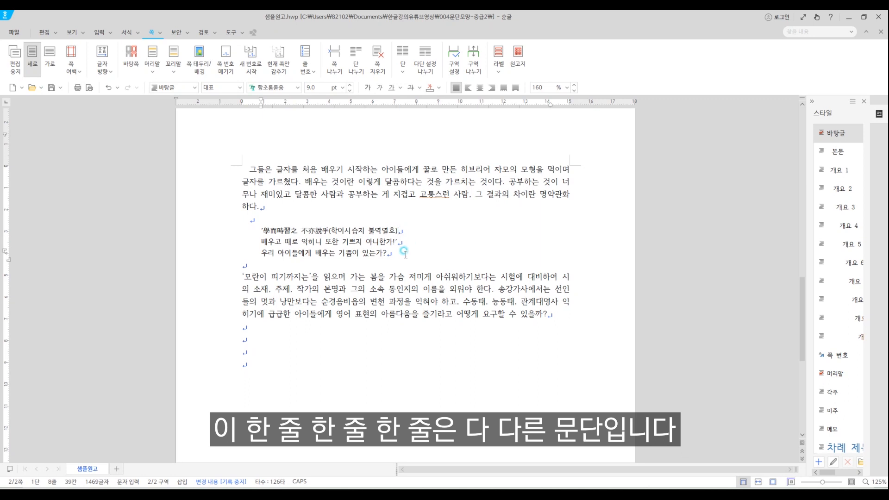
Examine the line ends and the full extent of the first Korean paragraph beginning "그들은 글자를".
{"action": "triple_click", "coordinate": [268, 170]}
{"action": "left_click", "coordinate": [566, 170]}
{"action": "left_click", "coordinate": [570, 176]}
{"action": "left_click", "coordinate": [571, 194]}
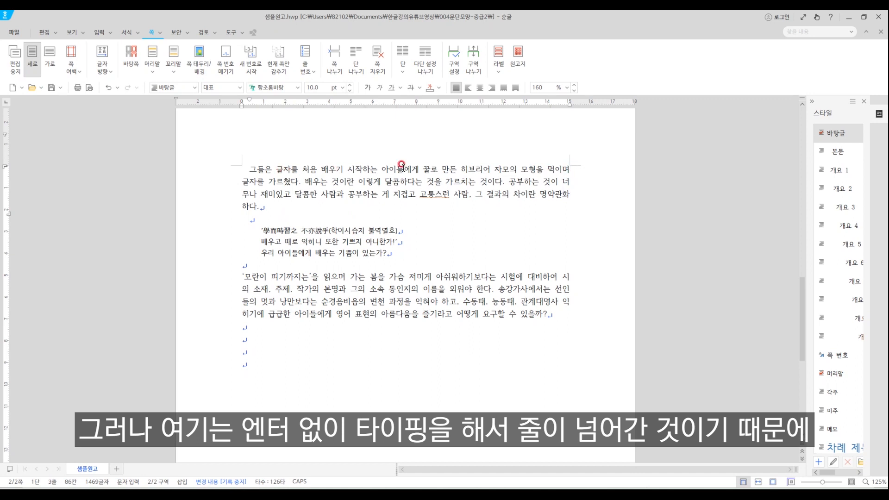
{"action": "triple_click", "coordinate": [332, 204]}
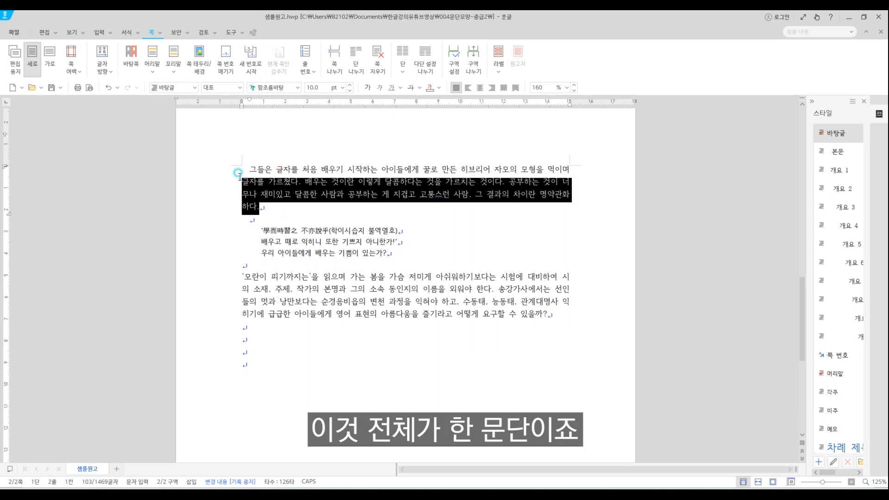
{"action": "left_click", "coordinate": [339, 173]}
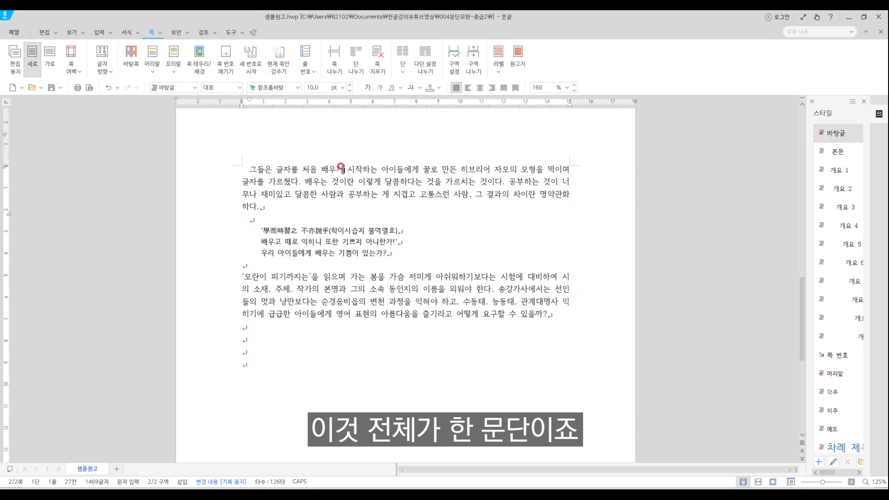
{"action": "left_click_drag", "start_coordinate": [328, 169], "coordinate": [337, 208]}
Add a blank paragraph after the Korean paragraph ending in "명약관화하다.".
{"action": "left_click", "coordinate": [337, 208]}
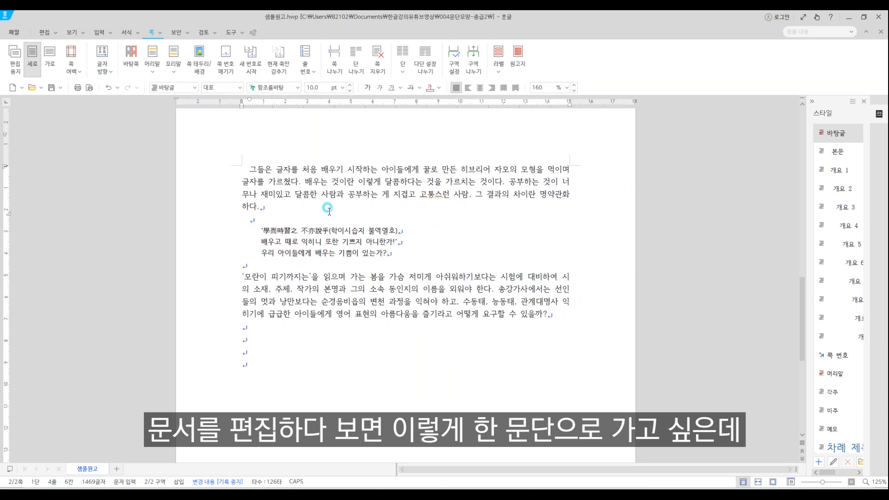
{"action": "key", "text": "Return"}
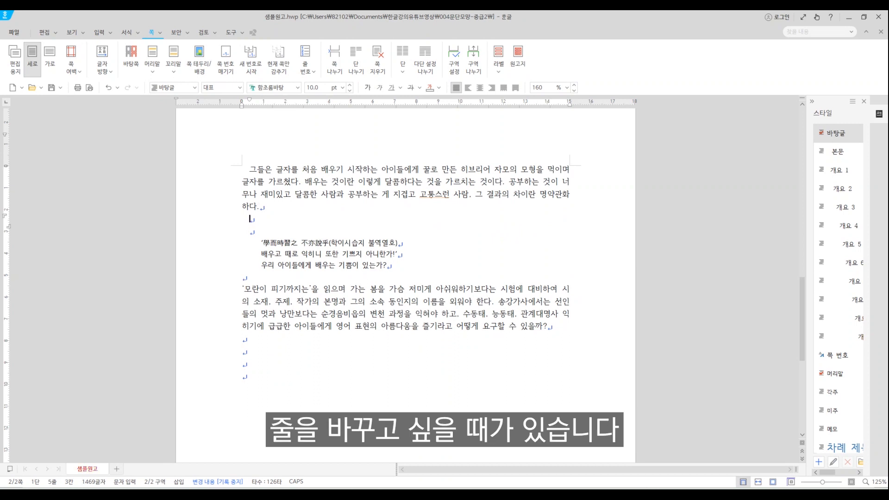
{"action": "left_click", "coordinate": [267, 203]}
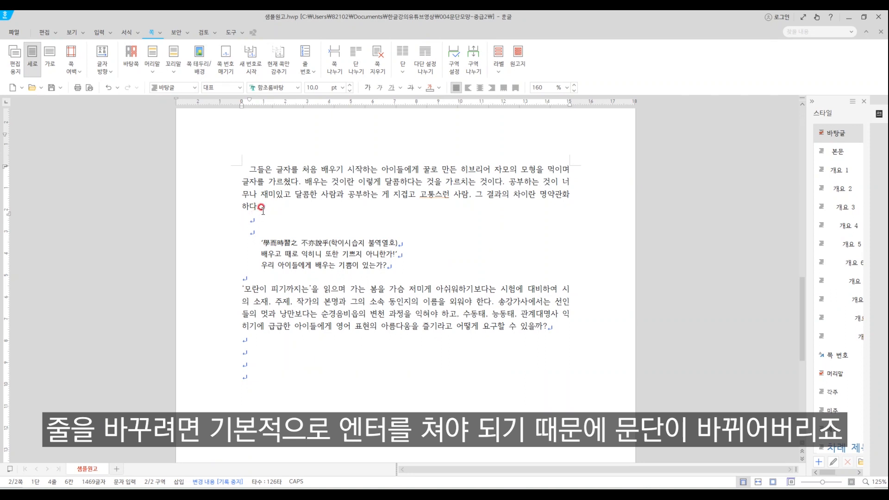
Insert a line break that does not start a new paragraph at the end of the first Korean paragraph.
{"action": "left_click", "coordinate": [237, 225]}
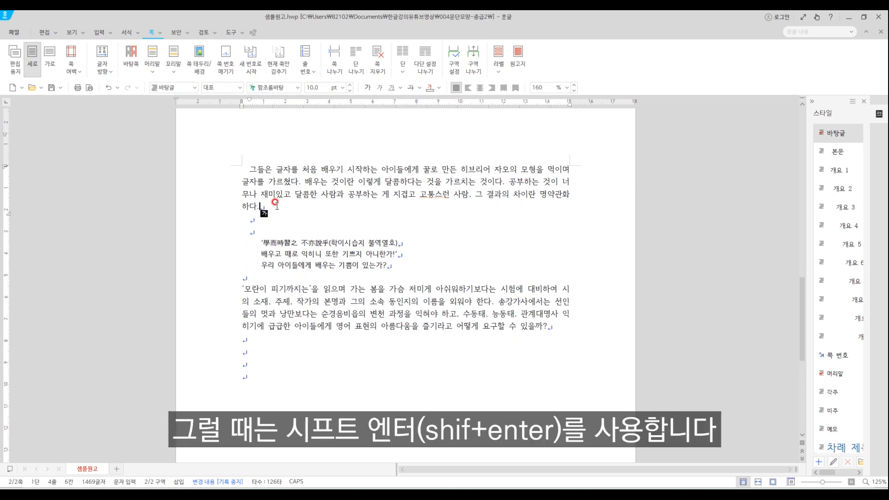
{"action": "left_click", "coordinate": [320, 214]}
{"action": "key", "text": "shift+Return"}
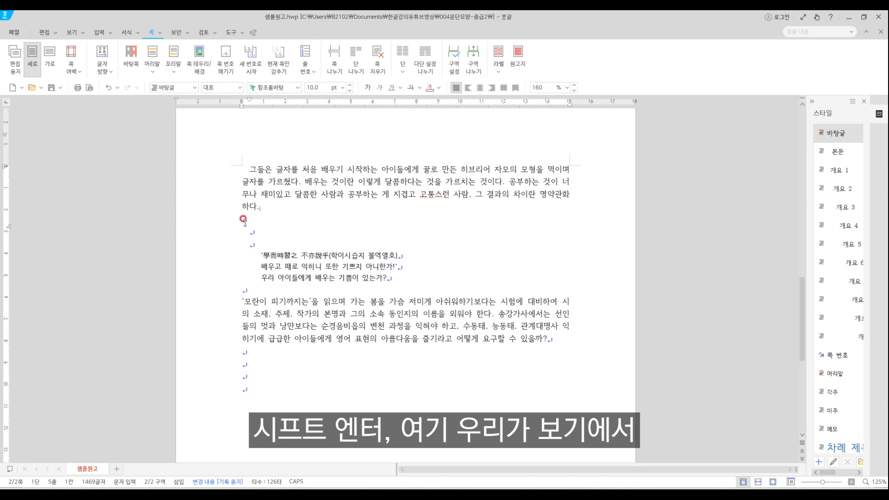
Compare the line-break mark after "하다." with the ordinary paragraph marks below it.
{"action": "left_click", "coordinate": [71, 32]}
{"action": "left_click", "coordinate": [252, 221]}
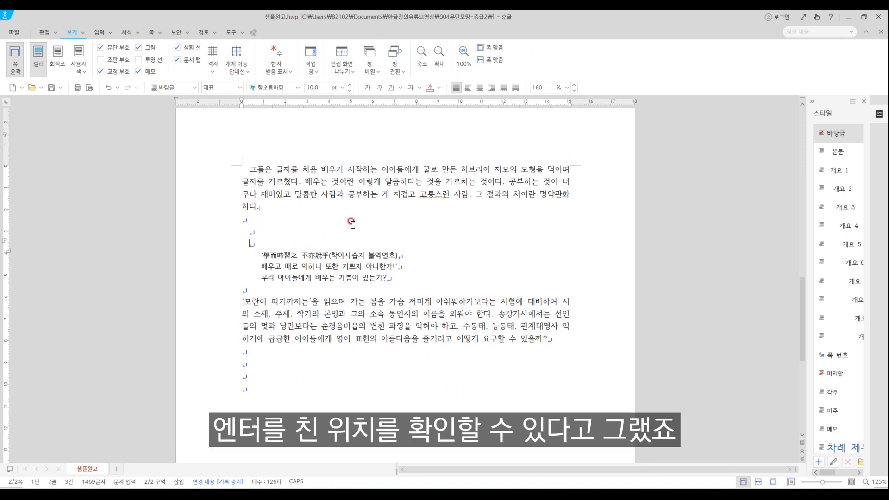
{"action": "left_click", "coordinate": [265, 206]}
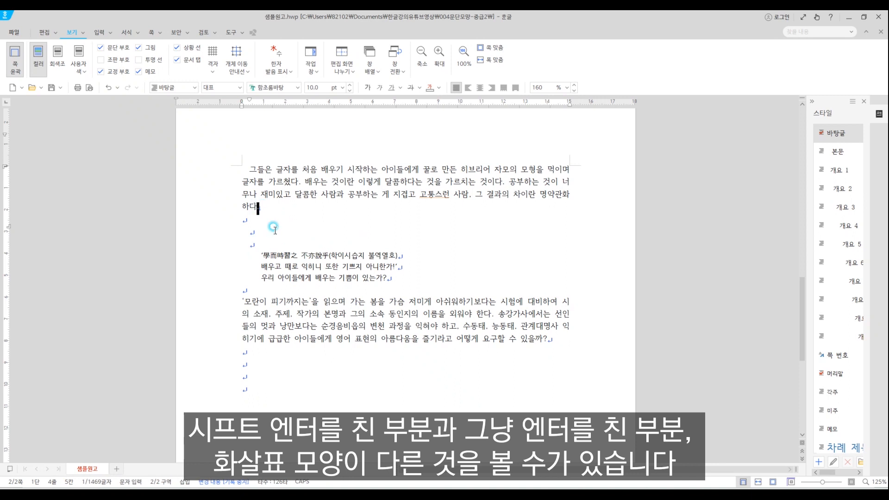
{"action": "left_click", "coordinate": [242, 218]}
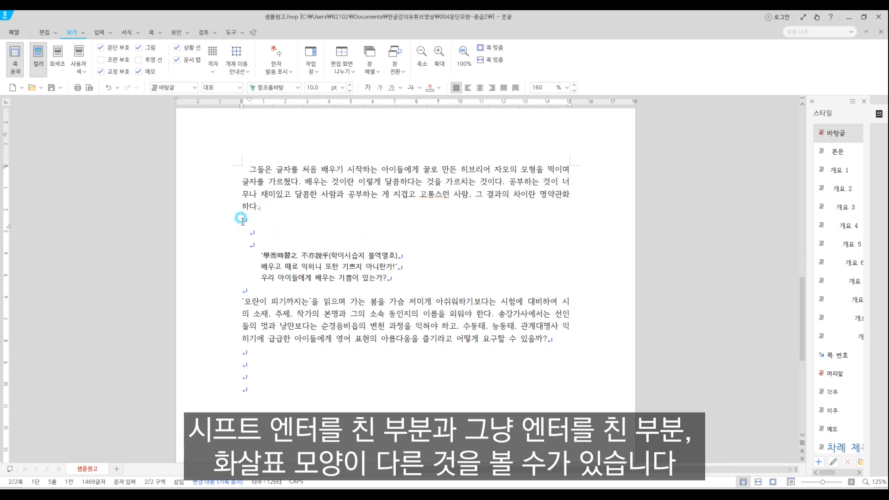
Enter the filler text "ㅁㄴㅇㄹㅁㄴㅇㄹㅁㄴㅇㄹ" on the new line created by the line break.
{"action": "left_click", "coordinate": [265, 208]}
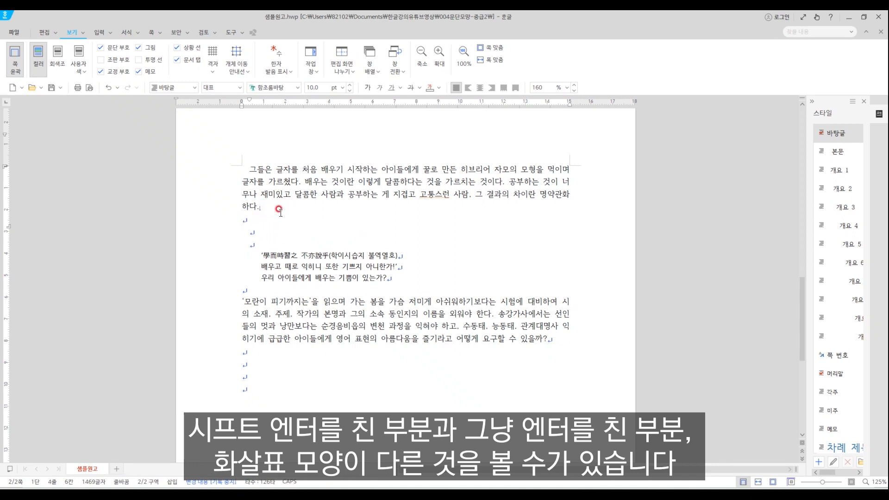
{"action": "key", "text": "Down"}
{"action": "type", "text": "ㅁㄴㅇㄹㅁㄴㅇㄹㅁㄴㅇㄹ"}
{"action": "left_click", "coordinate": [299, 241]}
Open the paragraph shape settings (문단 모양) for the first Korean paragraph and check the first-line indent under the basic (기본) options.
{"action": "left_click_drag", "start_coordinate": [258, 172], "coordinate": [312, 187]}
{"action": "left_click", "coordinate": [313, 185]}
{"action": "left_click", "coordinate": [313, 185]}
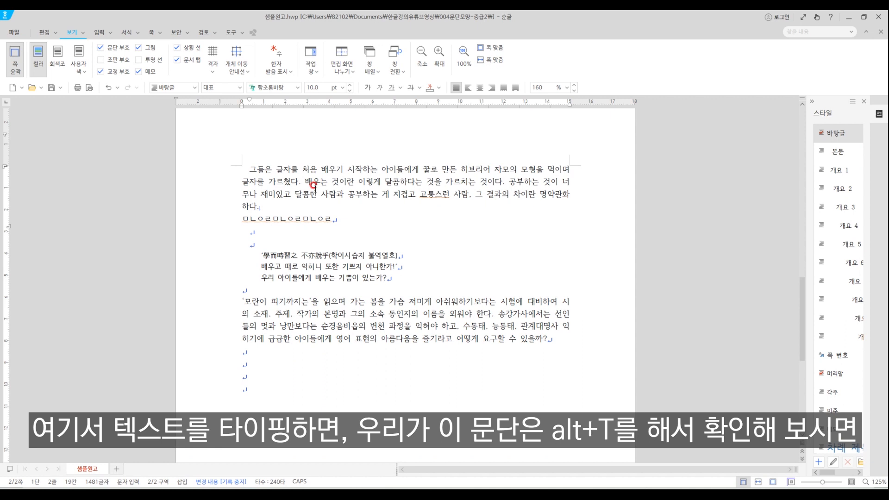
{"action": "key", "text": "alt+t"}
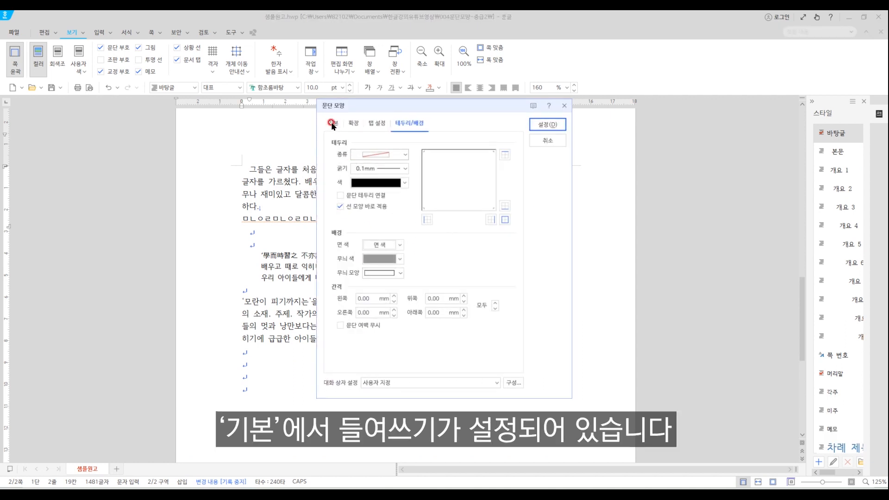
{"action": "left_click", "coordinate": [331, 123]}
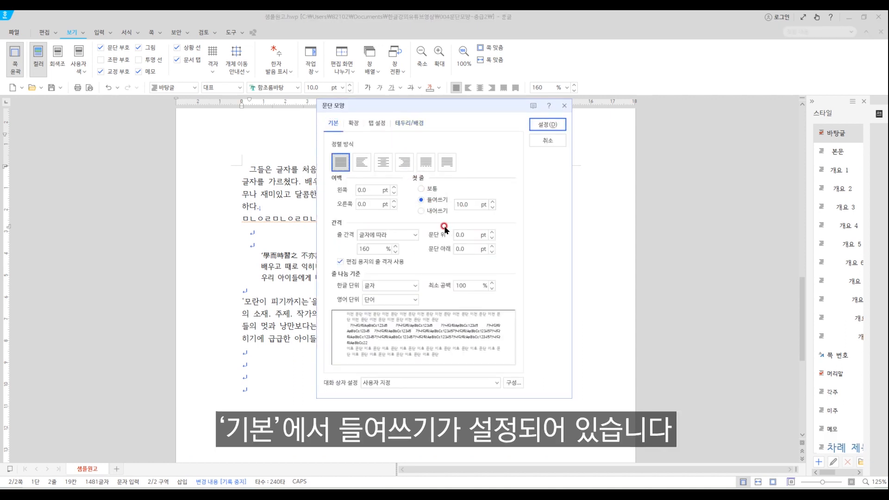
Close the paragraph shape settings without changes and inspect the first-line indent at the start of the first Korean paragraph.
{"action": "left_click", "coordinate": [547, 140]}
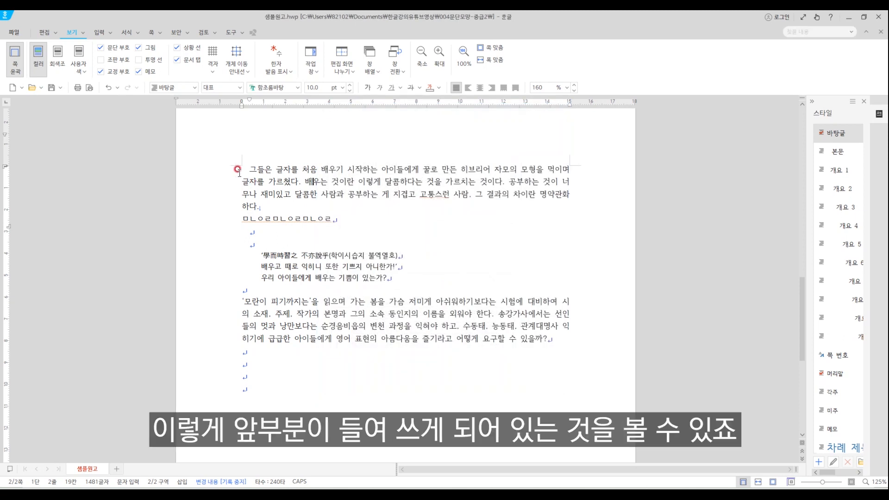
{"action": "left_click", "coordinate": [246, 300]}
{"action": "left_click", "coordinate": [262, 169]}
{"action": "left_click", "coordinate": [226, 171]}
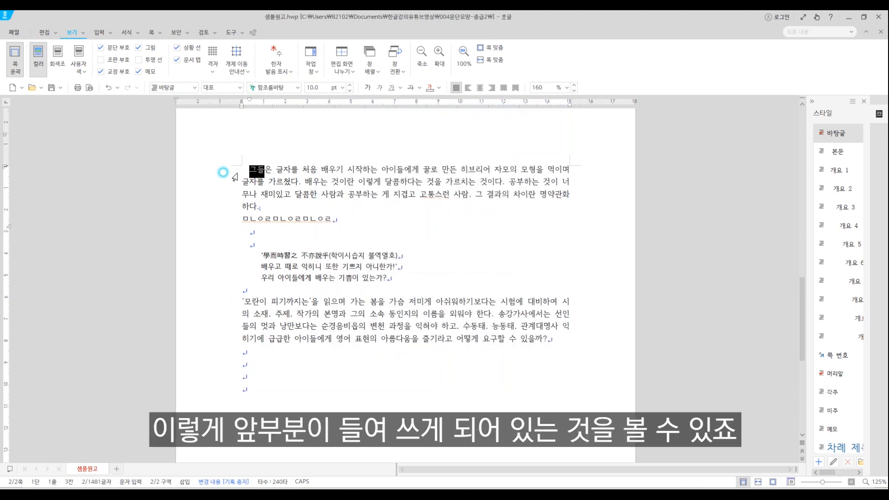
Replace the line break after "하다." with an ordinary paragraph break so the filler text starts a new paragraph.
{"action": "left_click", "coordinate": [275, 206]}
{"action": "key", "text": "Delete"}
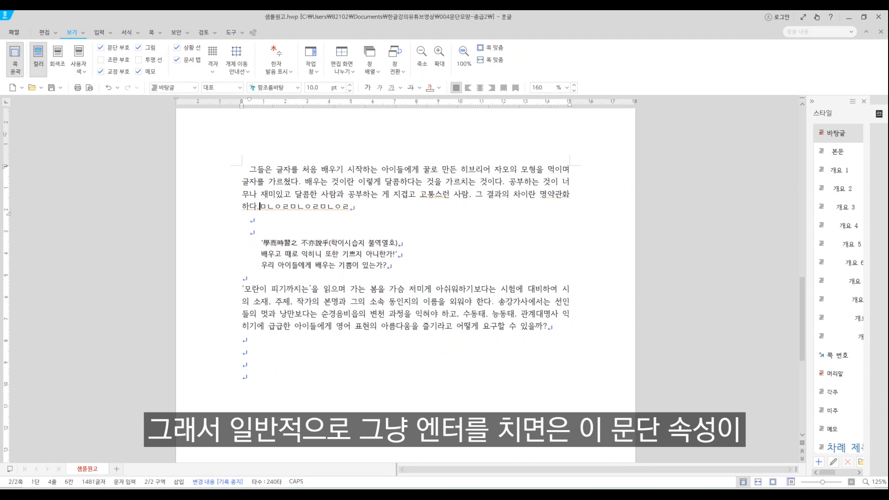
{"action": "key", "text": "Return"}
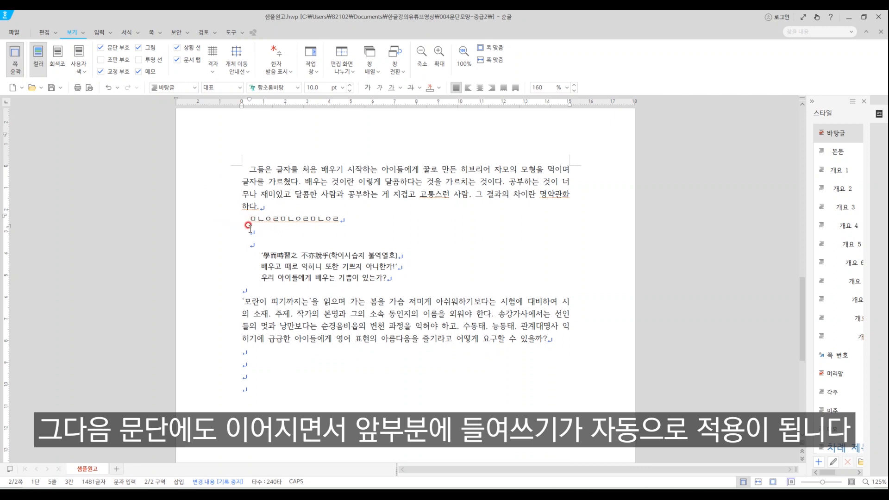
Replace the paragraph break after "하다." with a line break that keeps the filler text in the same paragraph.
{"action": "key", "text": "BackSpace"}
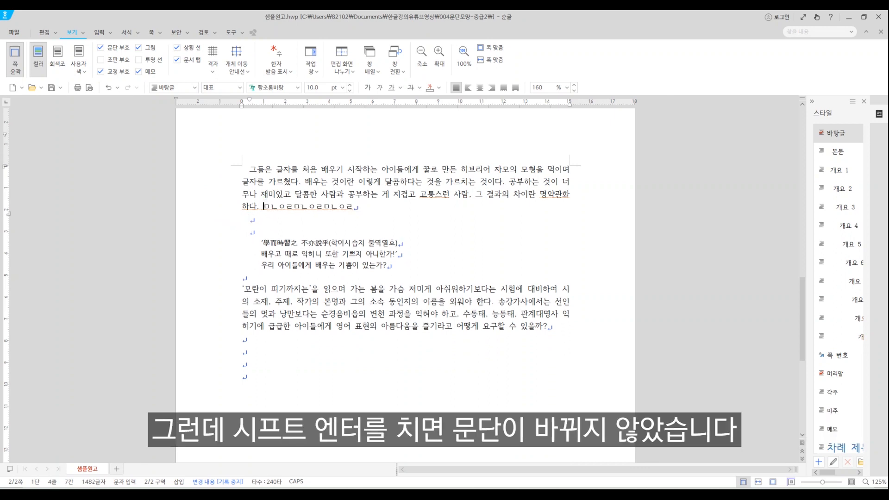
{"action": "key", "text": "shift+Return"}
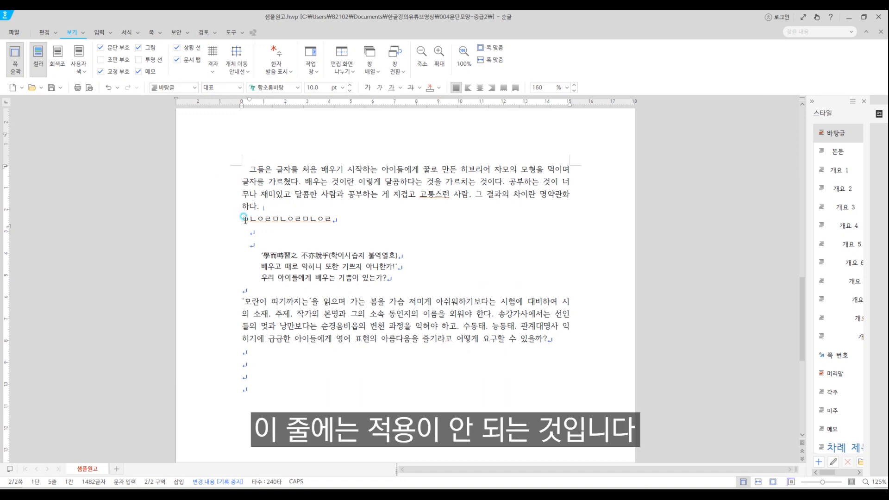
{"action": "left_click_drag", "start_coordinate": [245, 219], "coordinate": [349, 218]}
Start a new paragraph after the filler line and enter "ㅁㄴㅇㄹㅁㄴㅇㄹ" in it.
{"action": "left_click", "coordinate": [349, 218]}
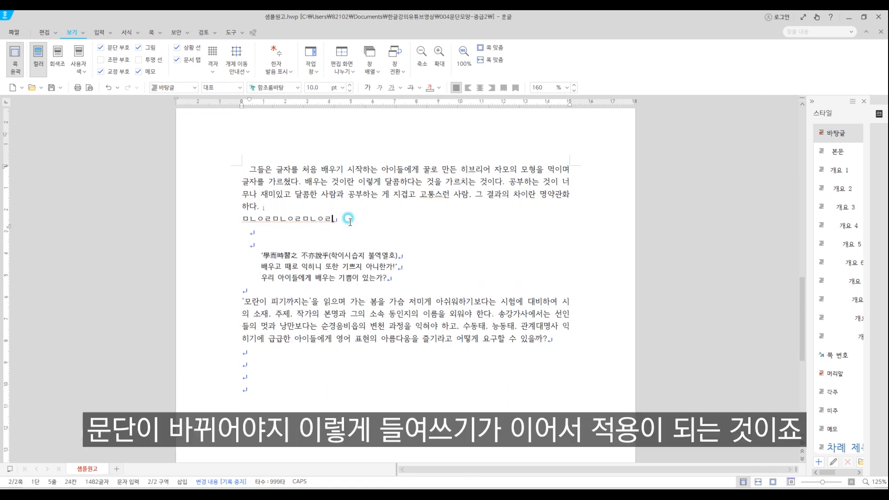
{"action": "key", "text": "Return"}
{"action": "type", "text": "ㅁㄴㅇㄹㅁㄴㅇㄹ"}
Compare the indent of the new filler paragraph with the filler line that follows the line break after "하다.".
{"action": "left_click", "coordinate": [262, 232]}
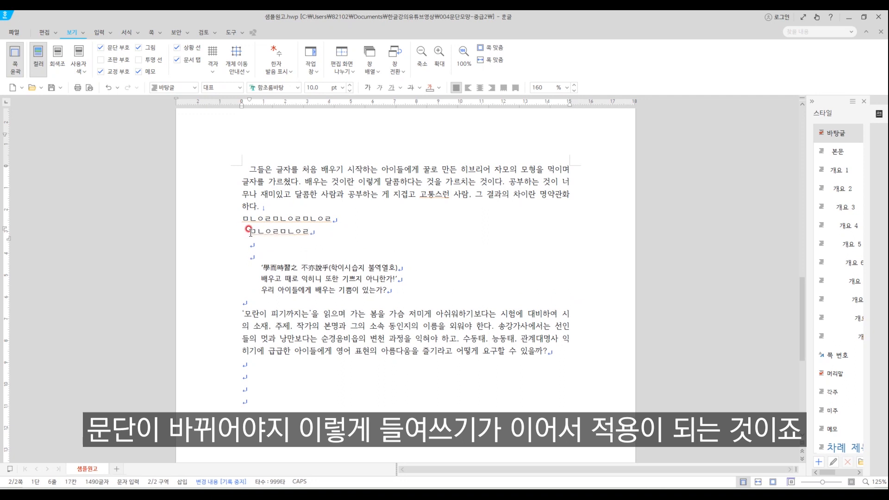
{"action": "left_click", "coordinate": [253, 219]}
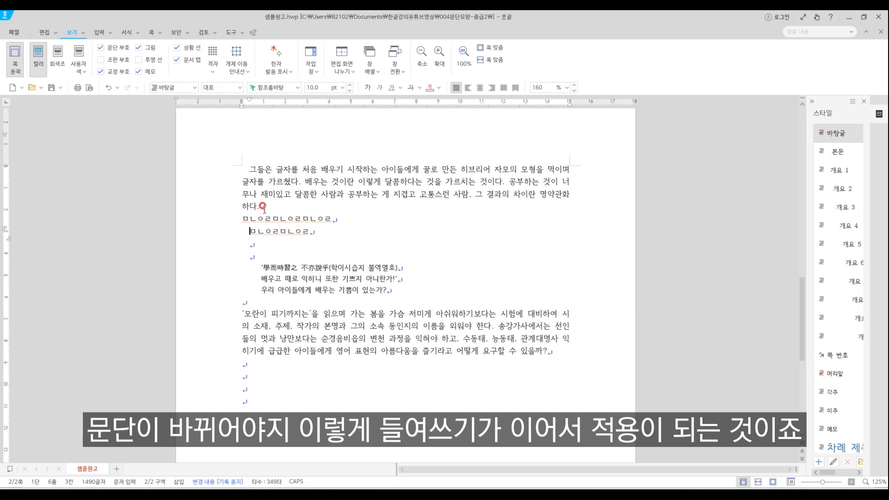
{"action": "left_click", "coordinate": [269, 202]}
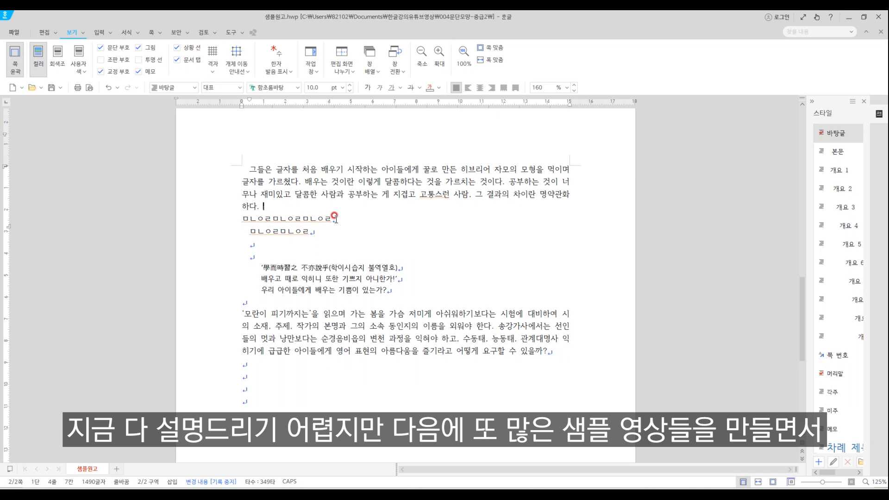
{"action": "key", "text": "Hangul"}
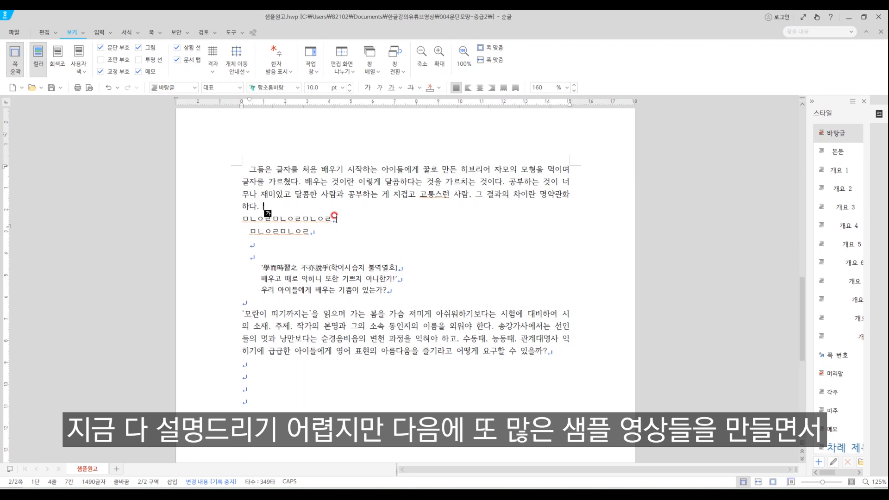